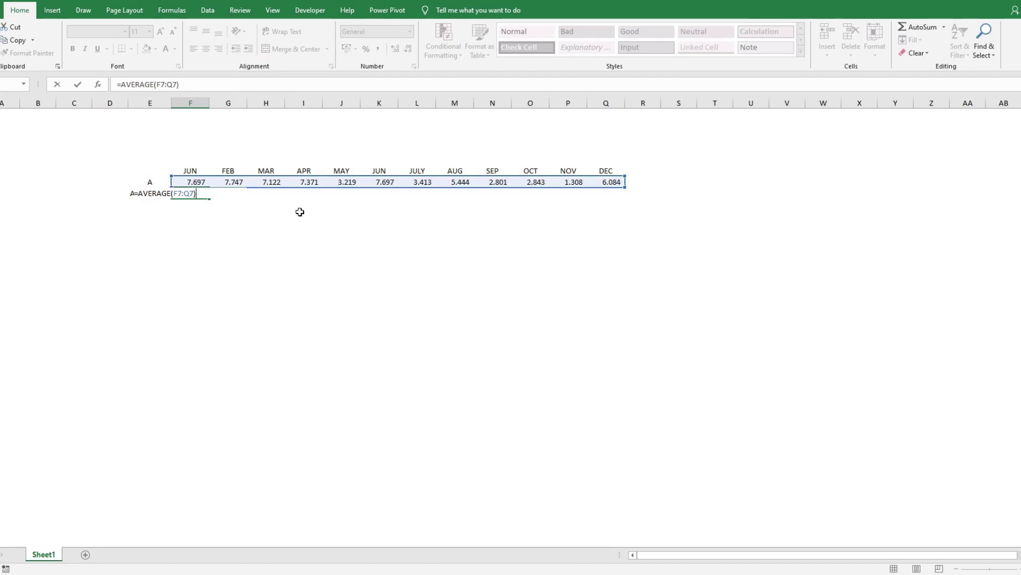
Enter =AVERAGE(F7:Q7) in F8 and repeat the result as a static value across the A AVERAGE row through Q8
key(Return)
key(Up)
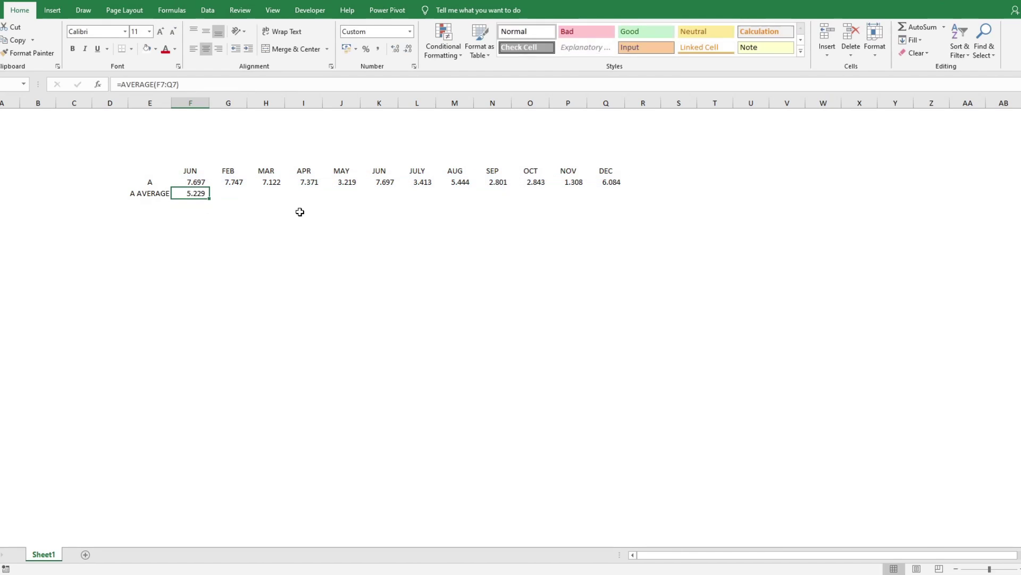
key(ctrl+c)
right_click(203, 202)
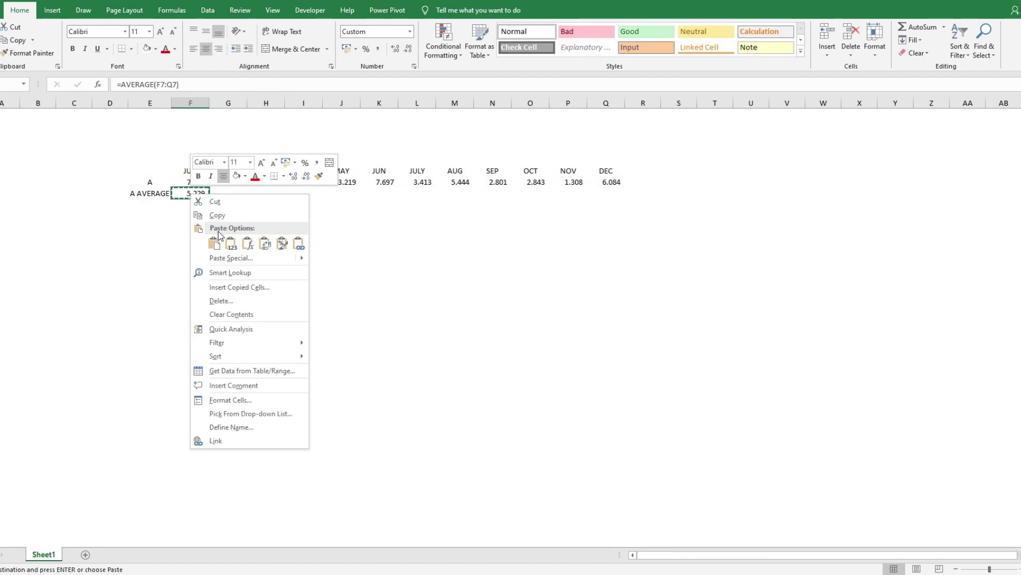
click(229, 240)
drag(220, 195, 604, 189)
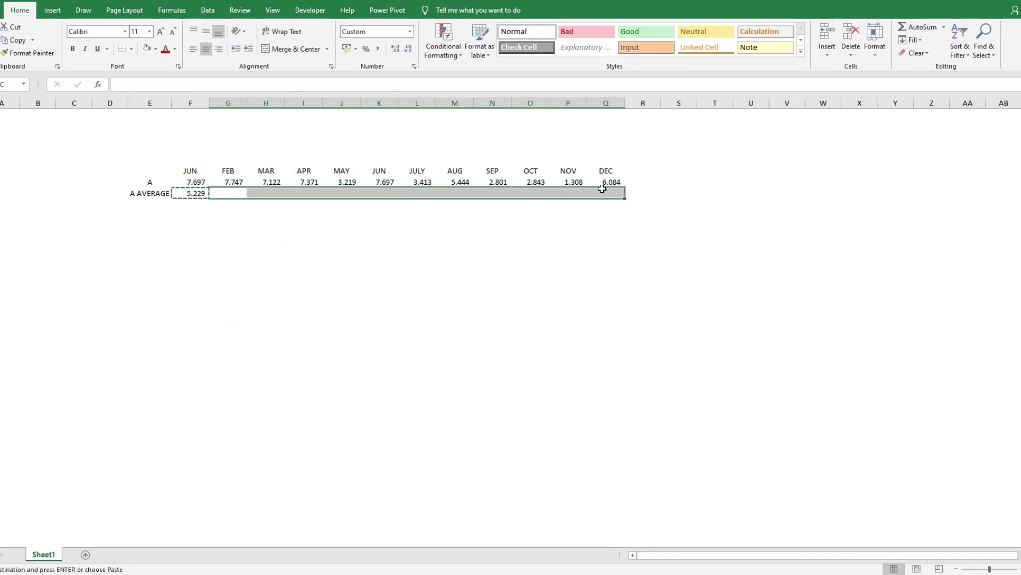
key(ctrl+v)
Make the A AVERAGE label bold and set the font color of the average values in F8:Q8 to red
click(160, 197)
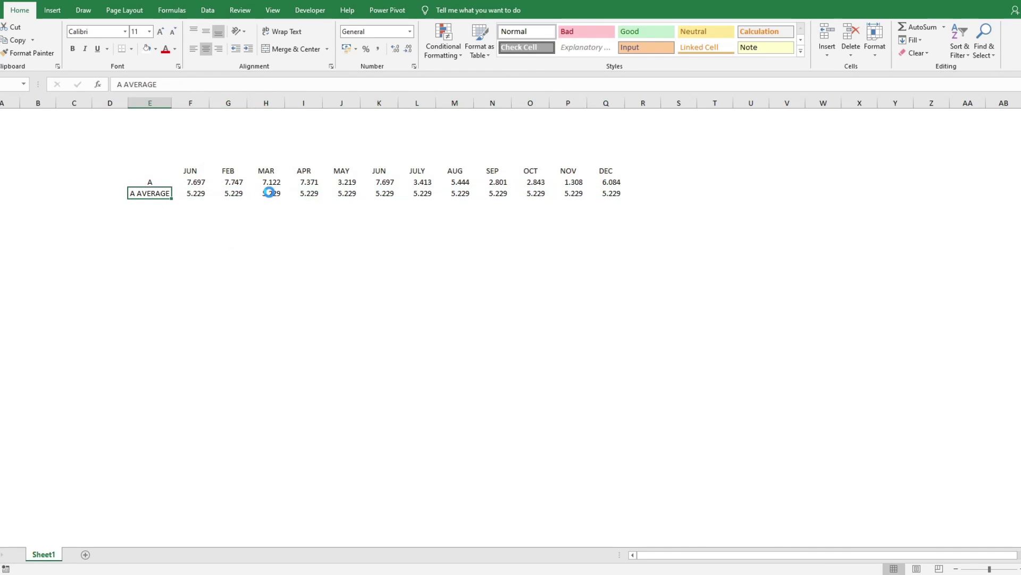
key(ctrl+b)
drag(199, 193, 605, 191)
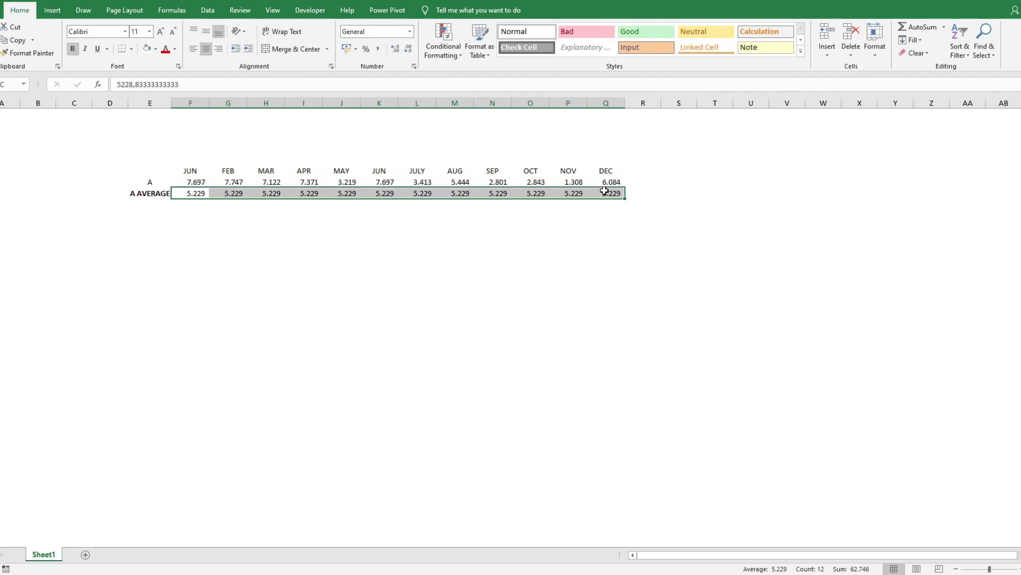
click(165, 49)
click(249, 147)
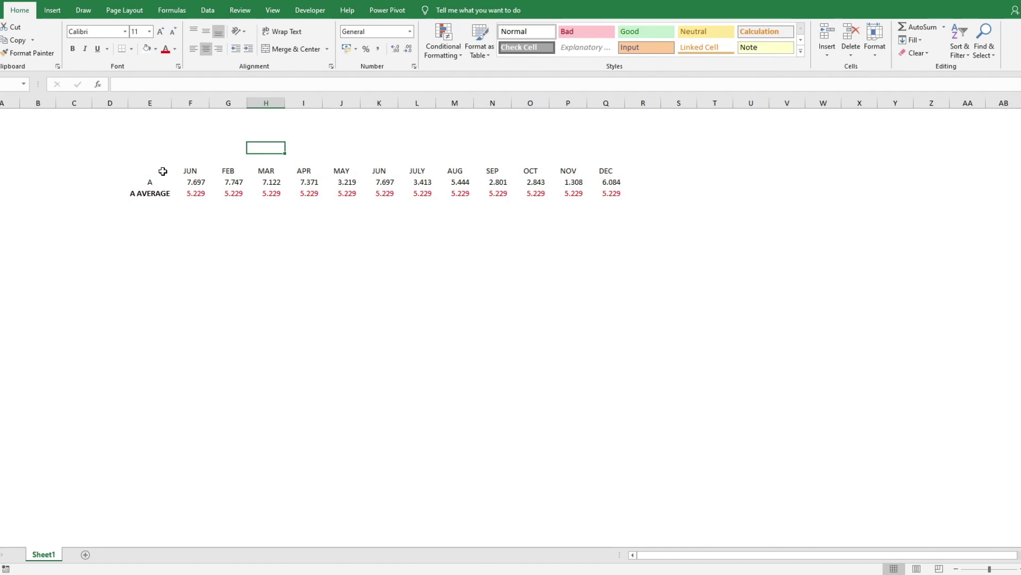
Insert a Clustered Column - Line combo chart from E6:Q8, and place it enlarged below the data table
drag(162, 171, 610, 190)
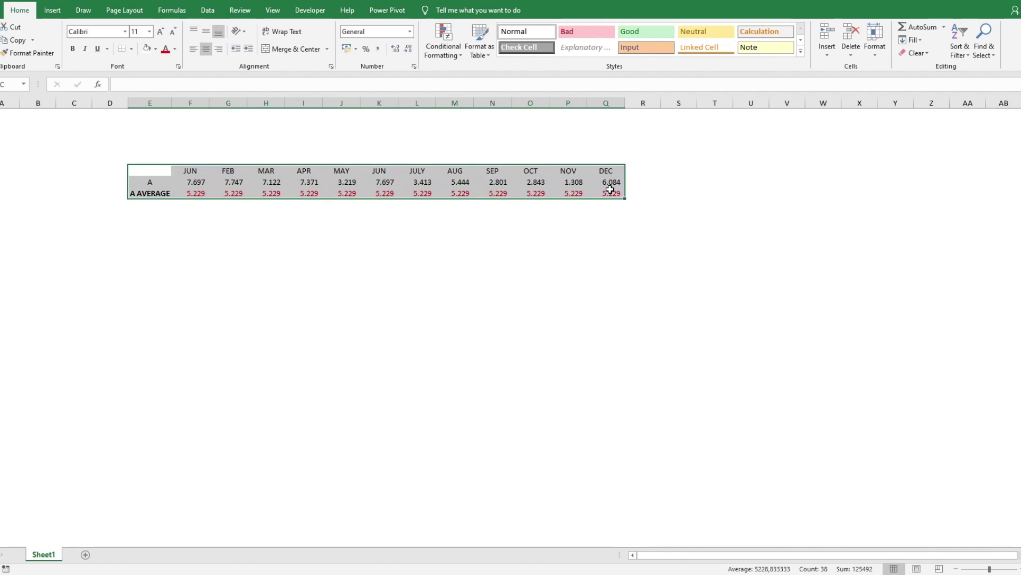
click(58, 15)
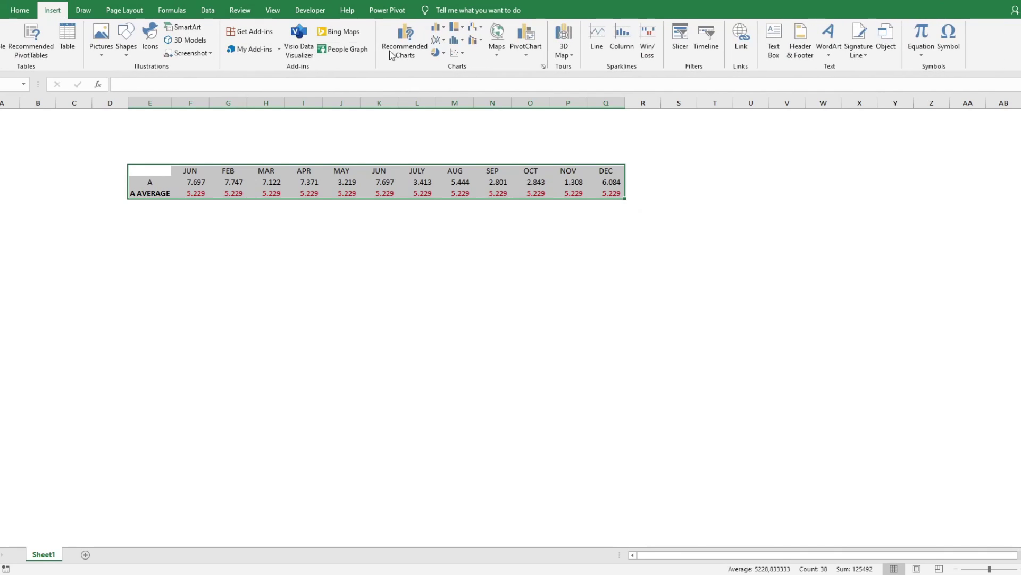
click(475, 42)
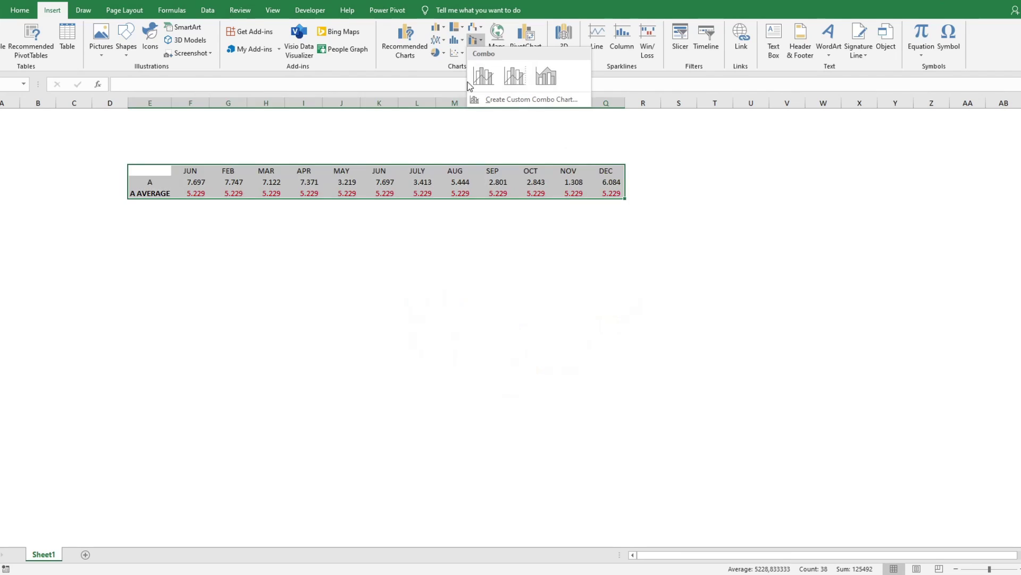
click(483, 76)
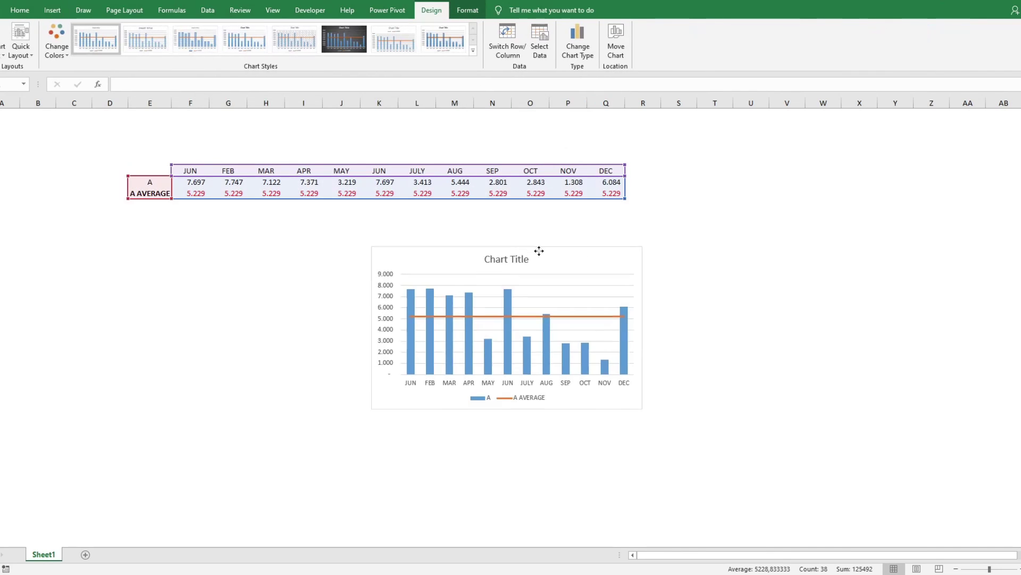
drag(539, 250, 347, 231)
drag(448, 388, 605, 489)
Remove the title, gridlines and legend from the combo chart
click(391, 237)
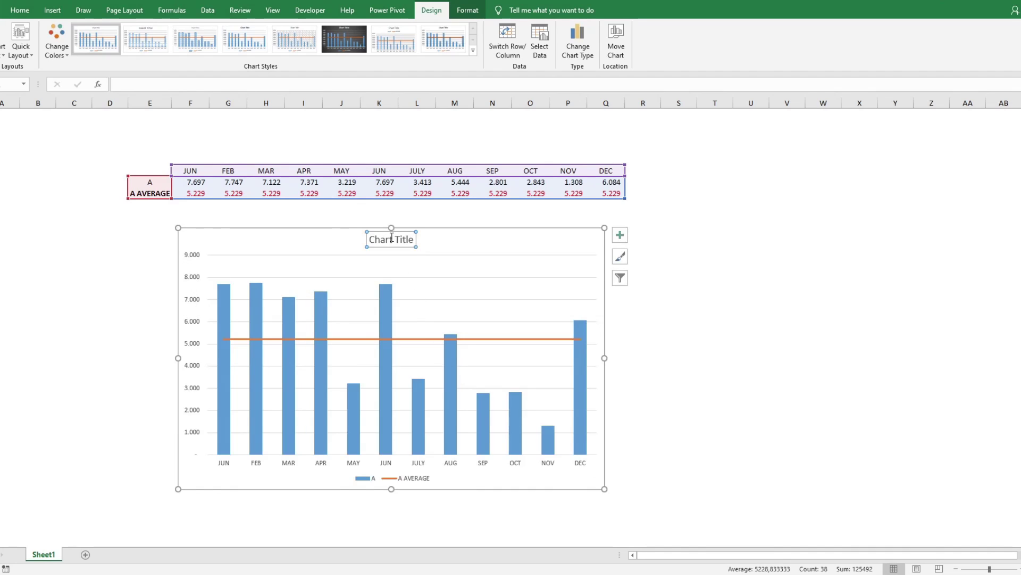
key(Delete)
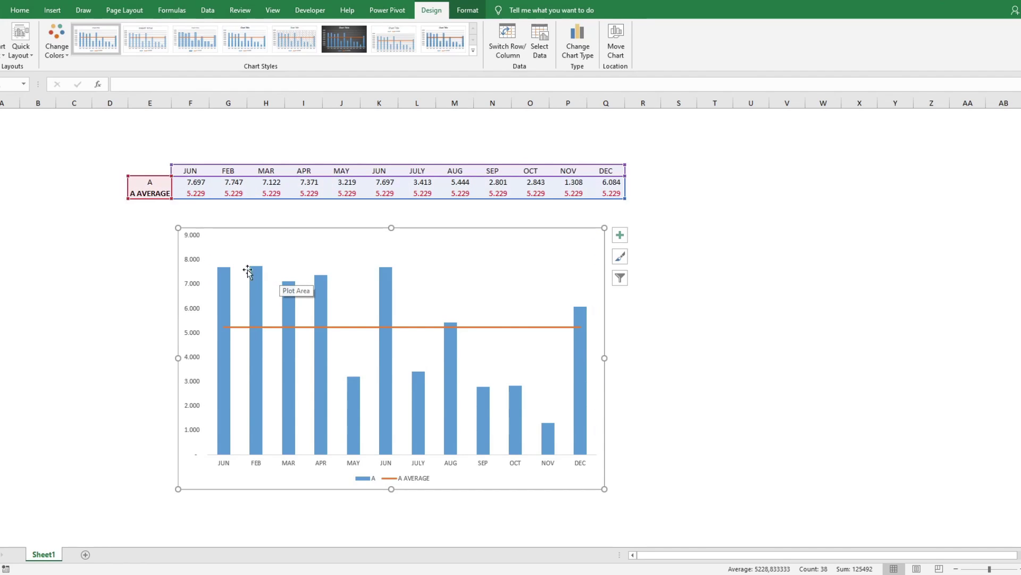
click(193, 235)
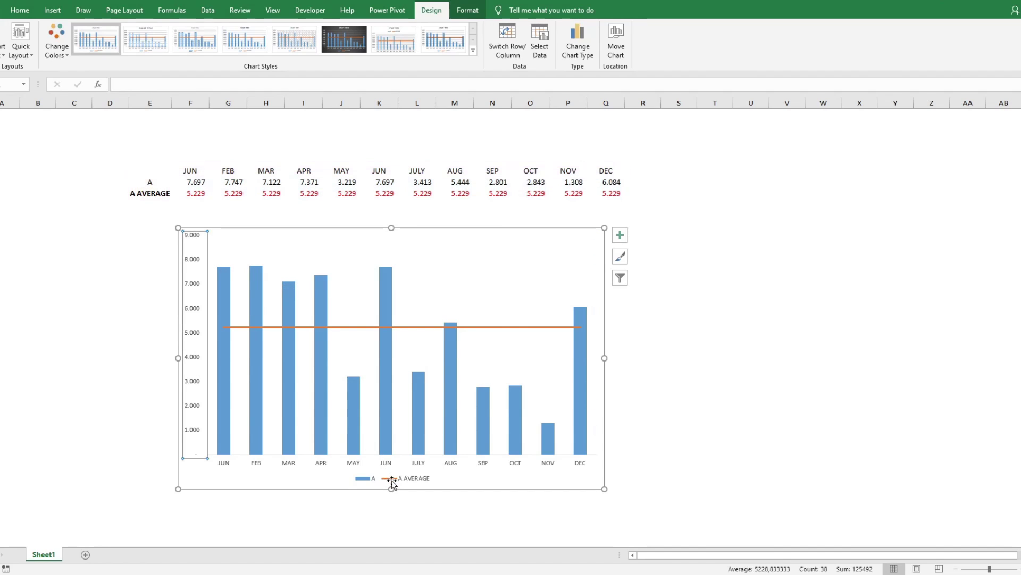
click(391, 479)
key(Delete)
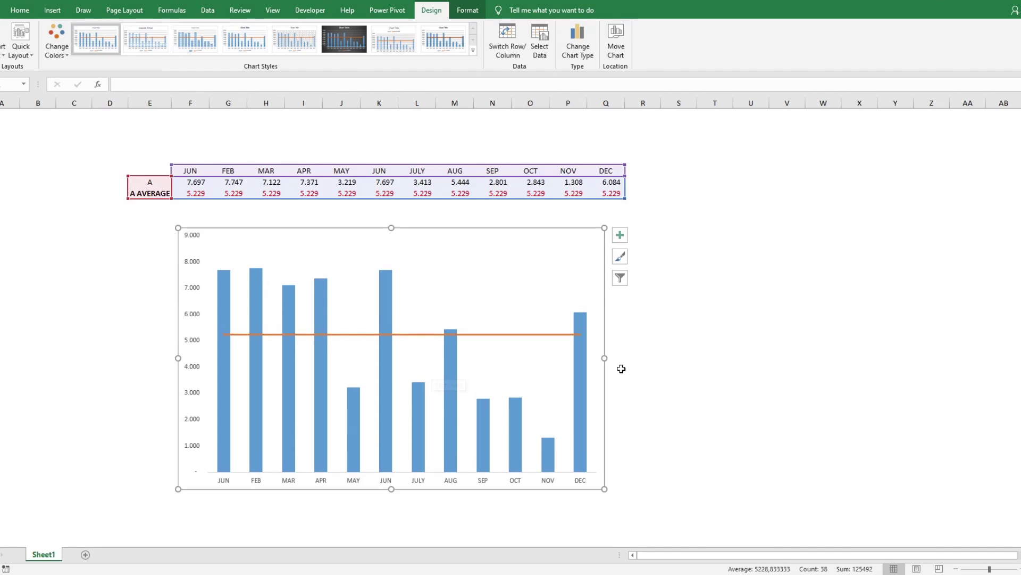
click(643, 296)
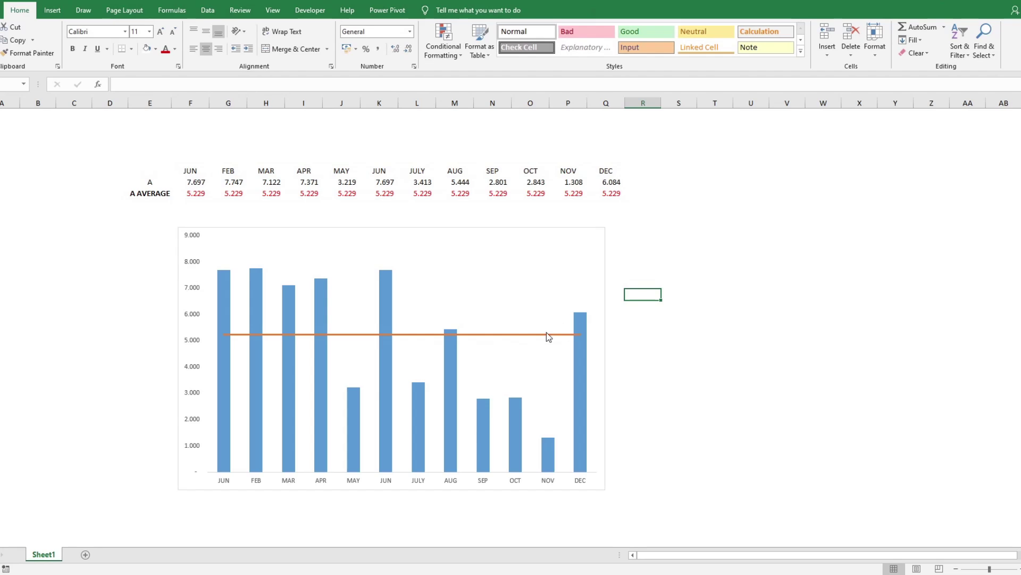
Give only the MAY column of the chart a solid red fill
mouse_move(545, 339)
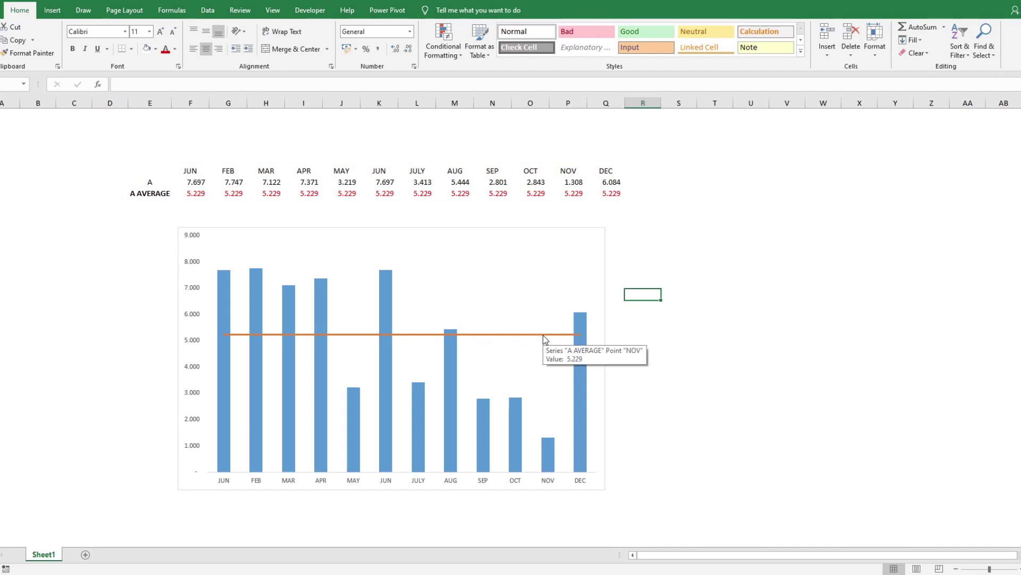
click(355, 407)
double_click(356, 407)
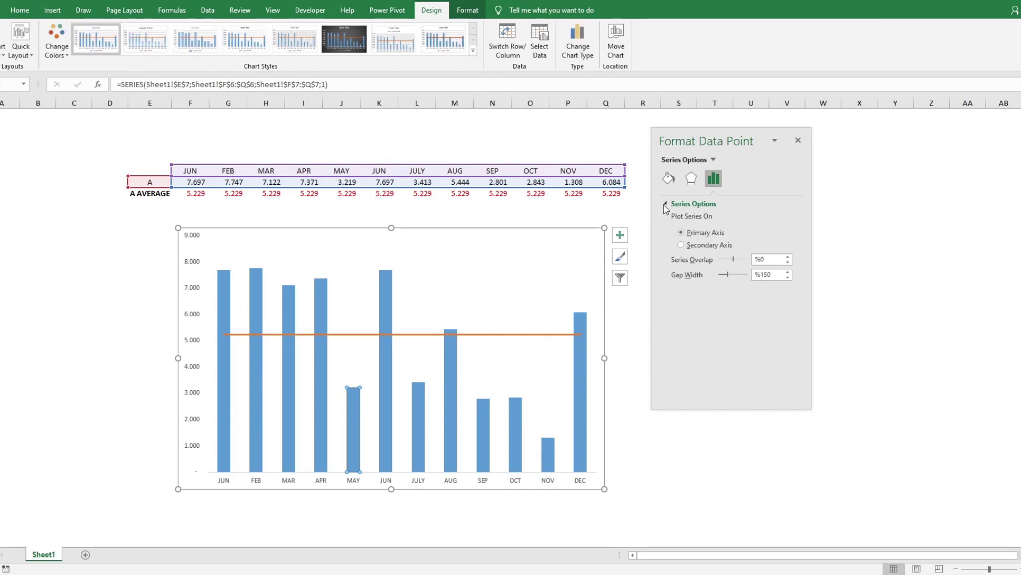
click(669, 178)
click(667, 205)
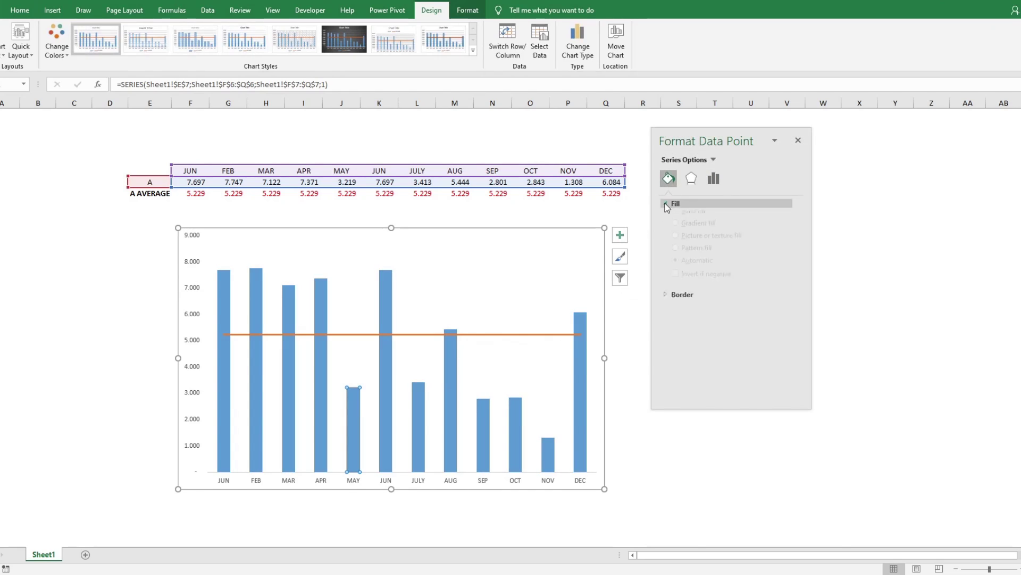
click(690, 233)
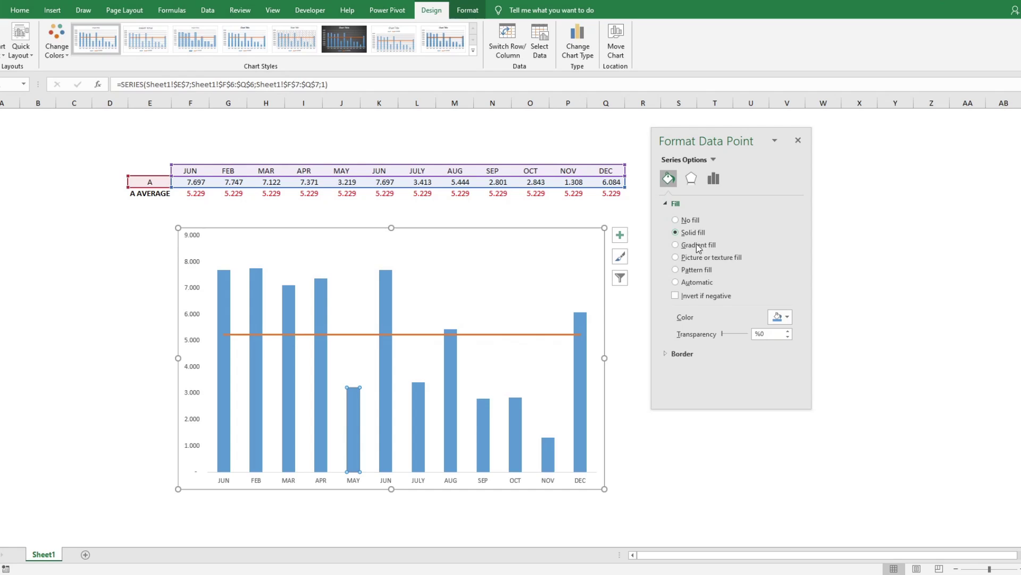
click(780, 317)
click(783, 405)
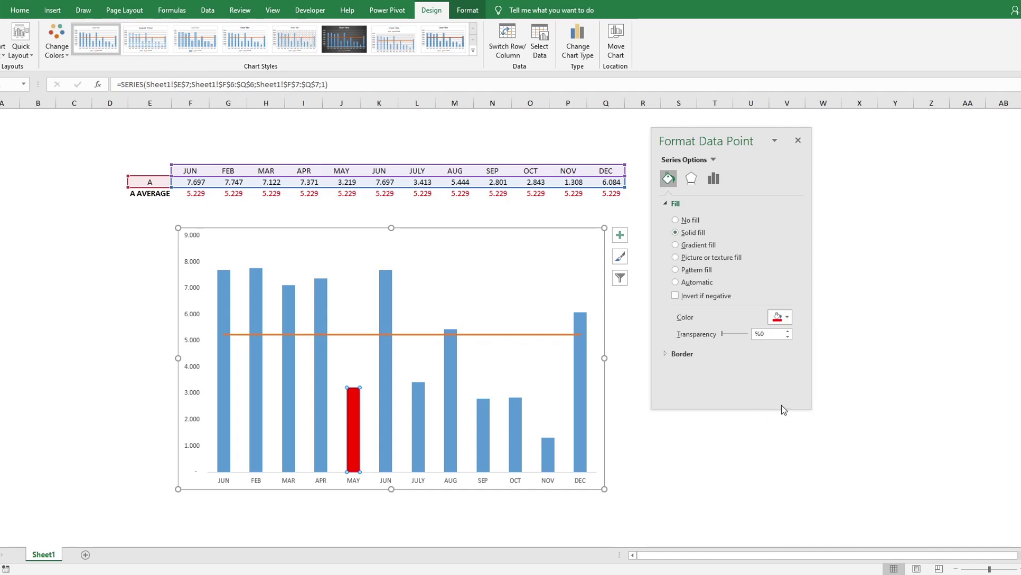
Apply the same solid red fill to the other below-average columns: JULY, SEP, OCT and NOV
click(421, 406)
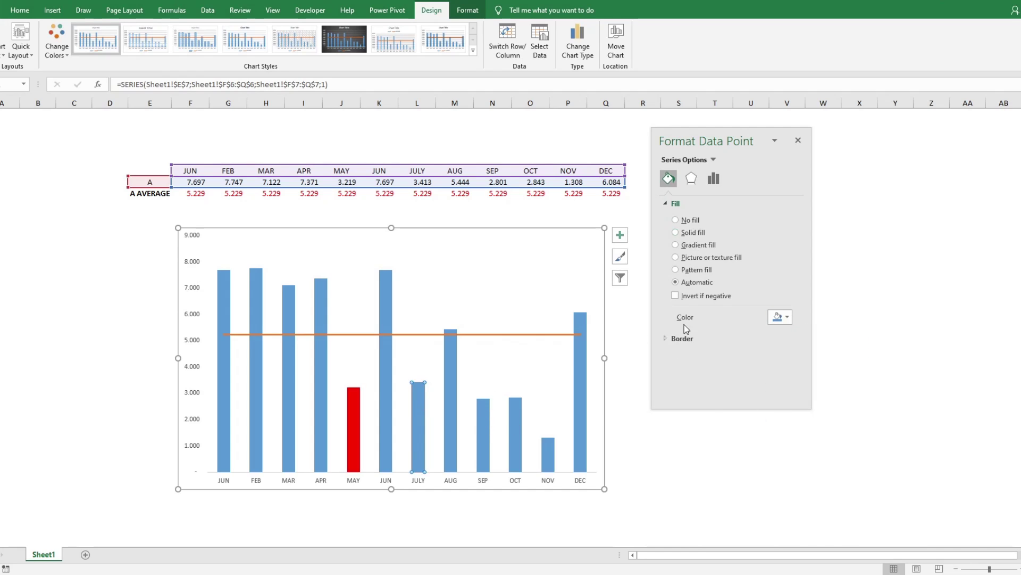
click(786, 317)
click(784, 406)
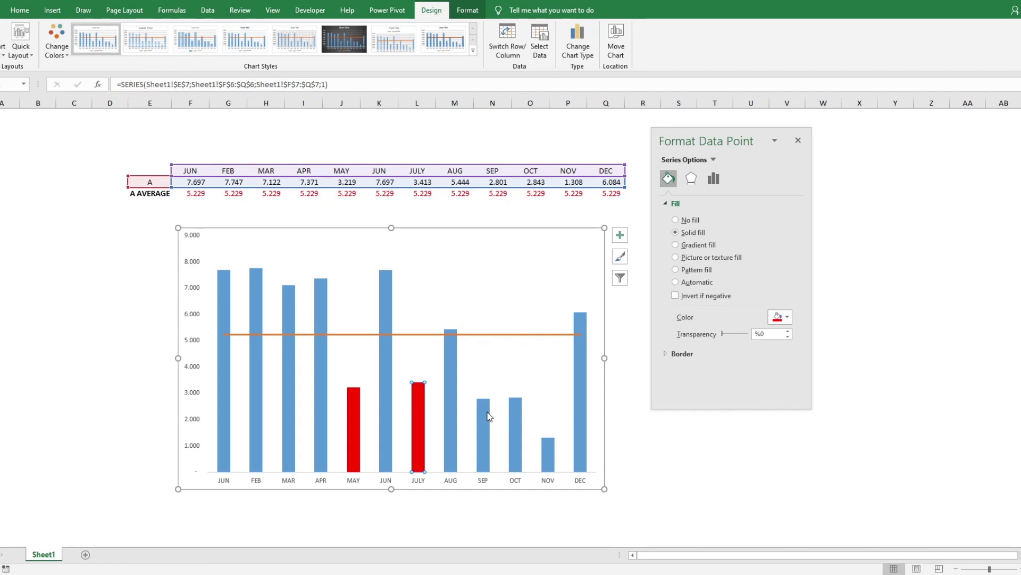
click(489, 414)
click(691, 233)
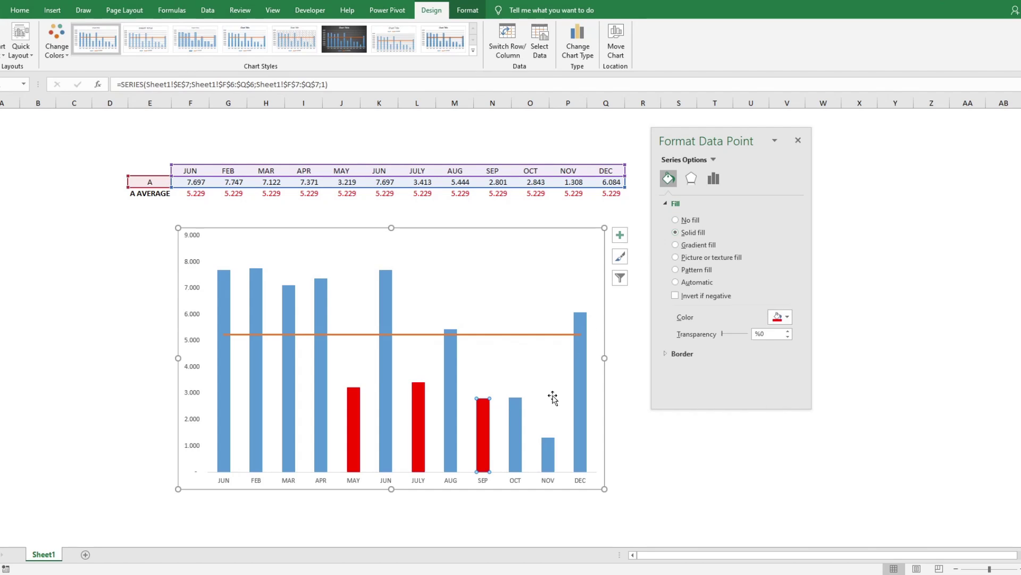
click(516, 425)
click(695, 233)
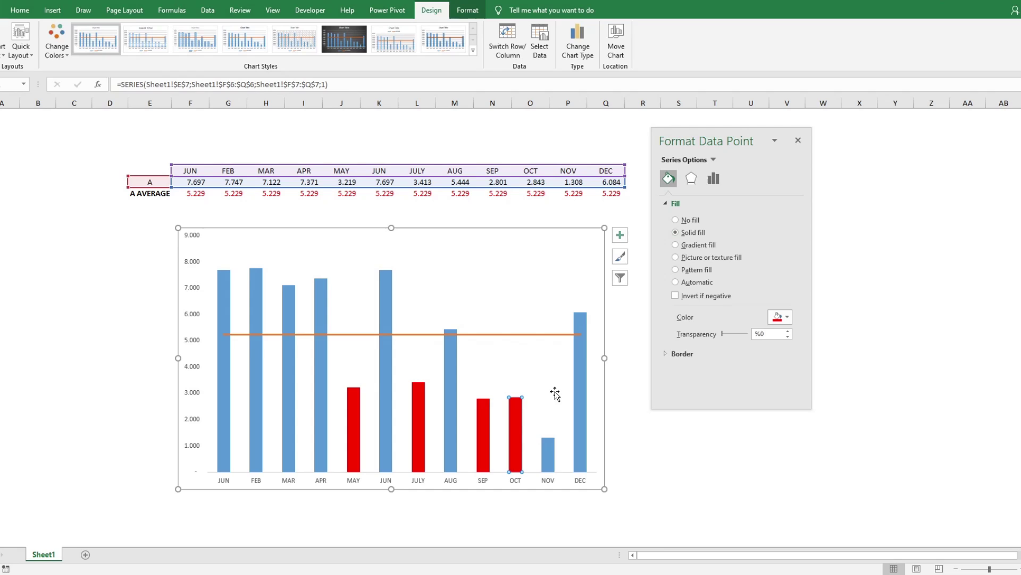
click(549, 447)
click(694, 233)
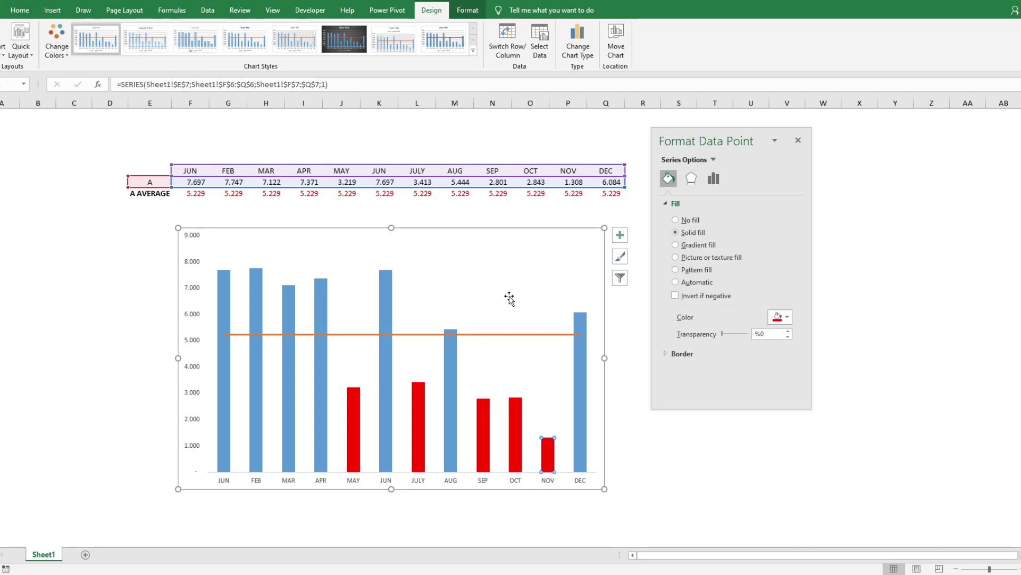
Give the first JUN column of the chart a solid green fill
click(224, 302)
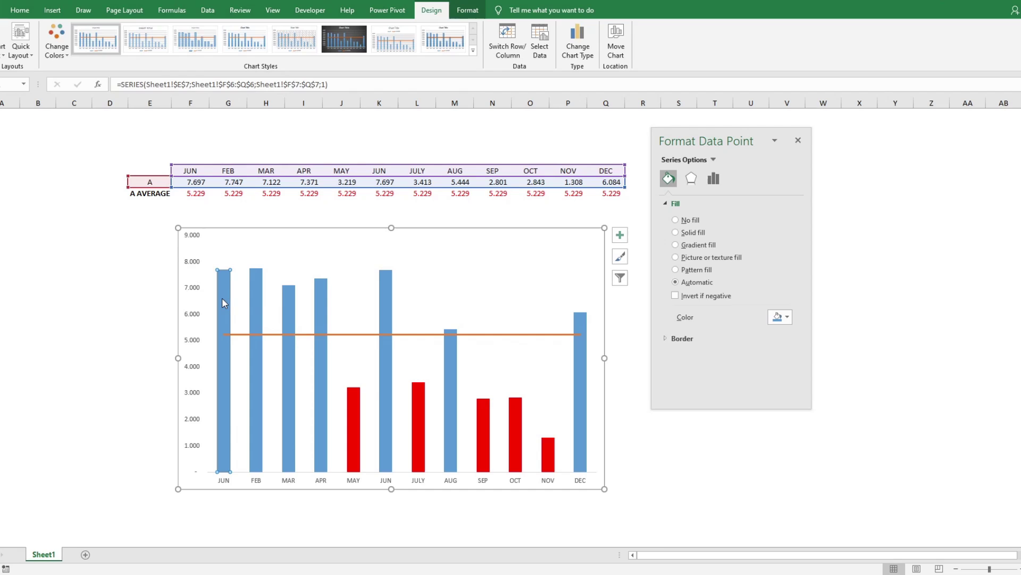
click(694, 232)
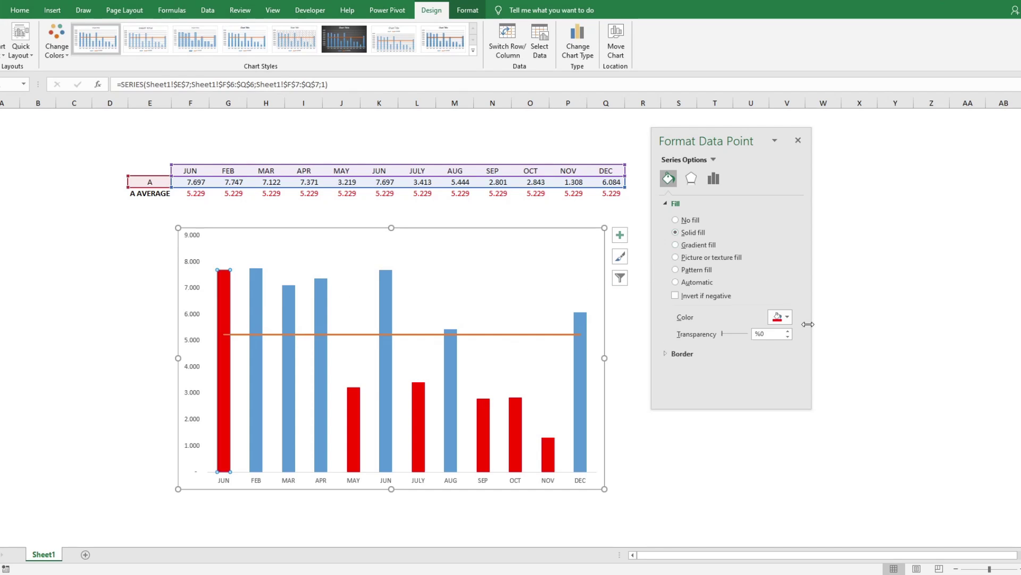
click(780, 317)
click(860, 343)
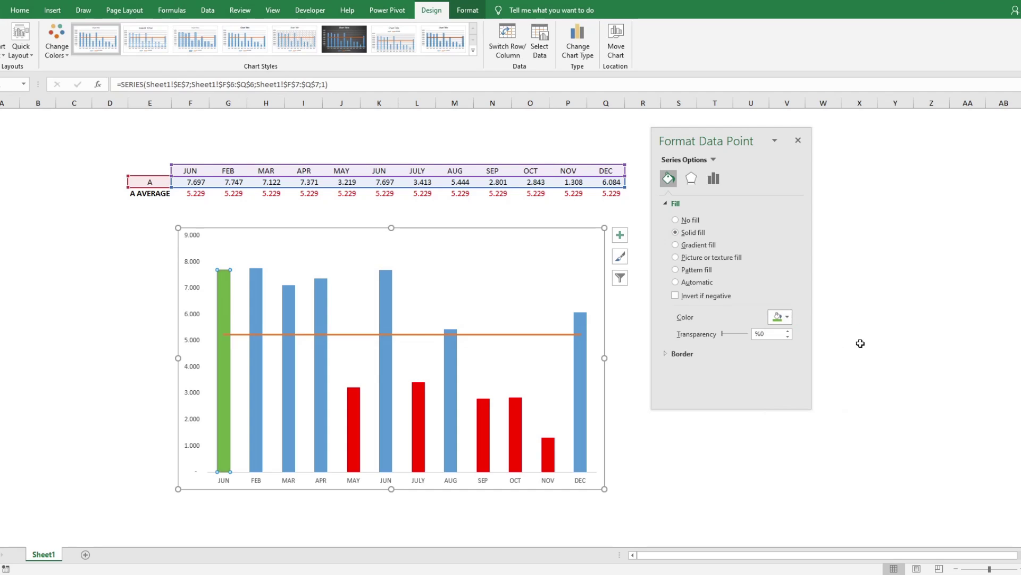
Apply the same solid green fill to the FEB, MAR, APR and second JUN columns
click(258, 292)
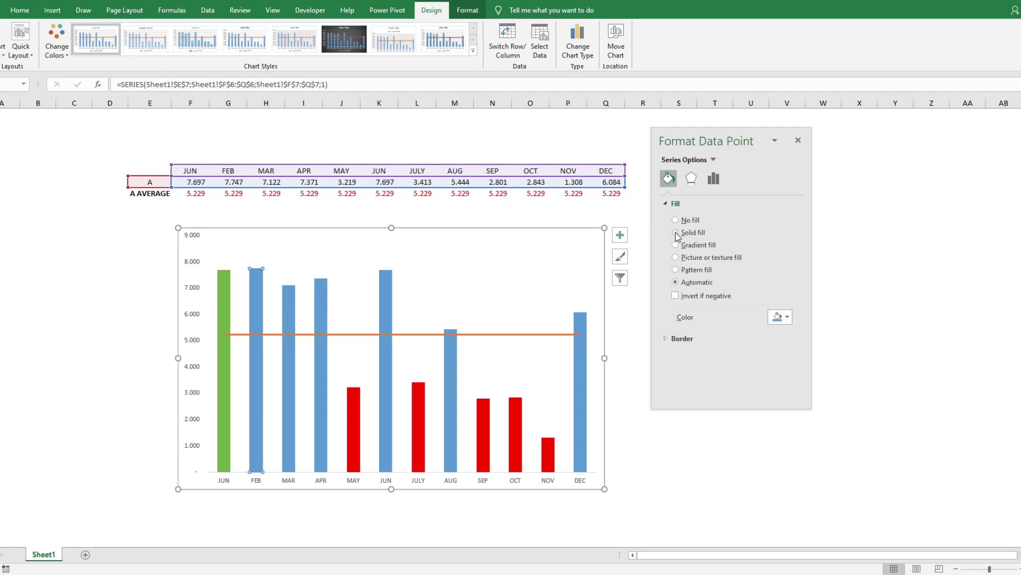
click(676, 232)
click(294, 294)
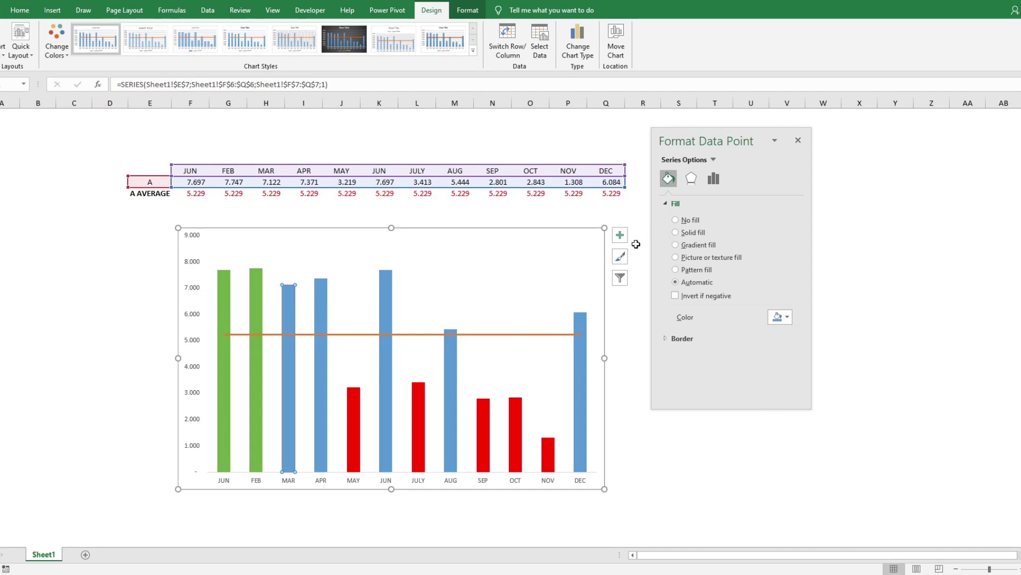
click(686, 234)
click(322, 294)
click(676, 232)
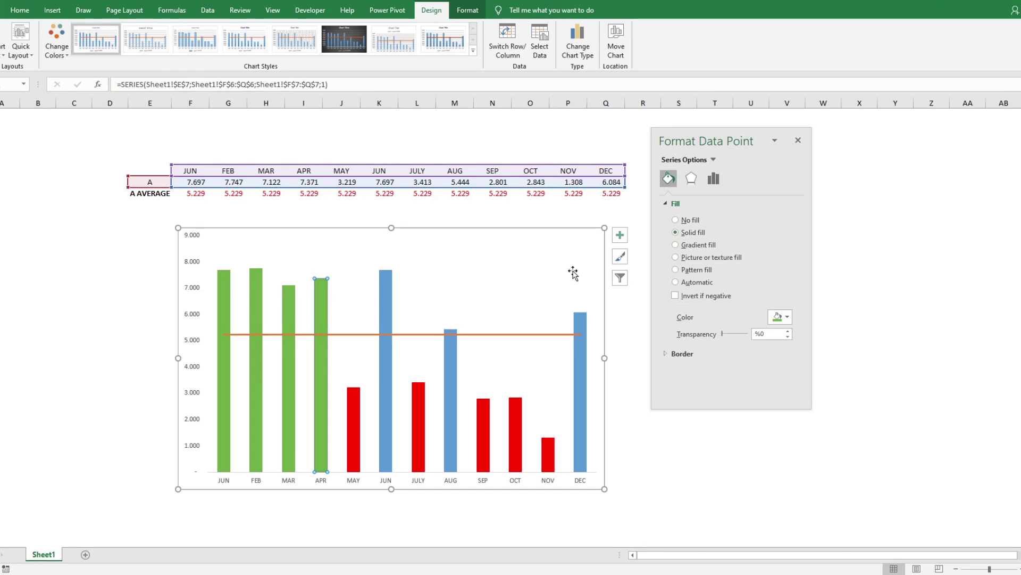
click(386, 305)
click(692, 233)
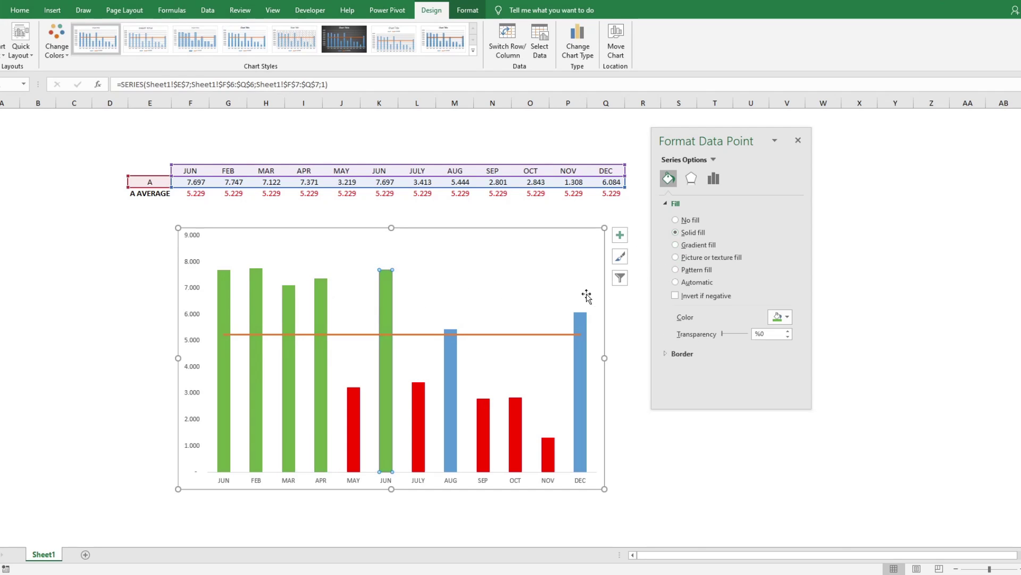
Give the AUG column, which is just above the average line, a solid light gold fill
click(450, 351)
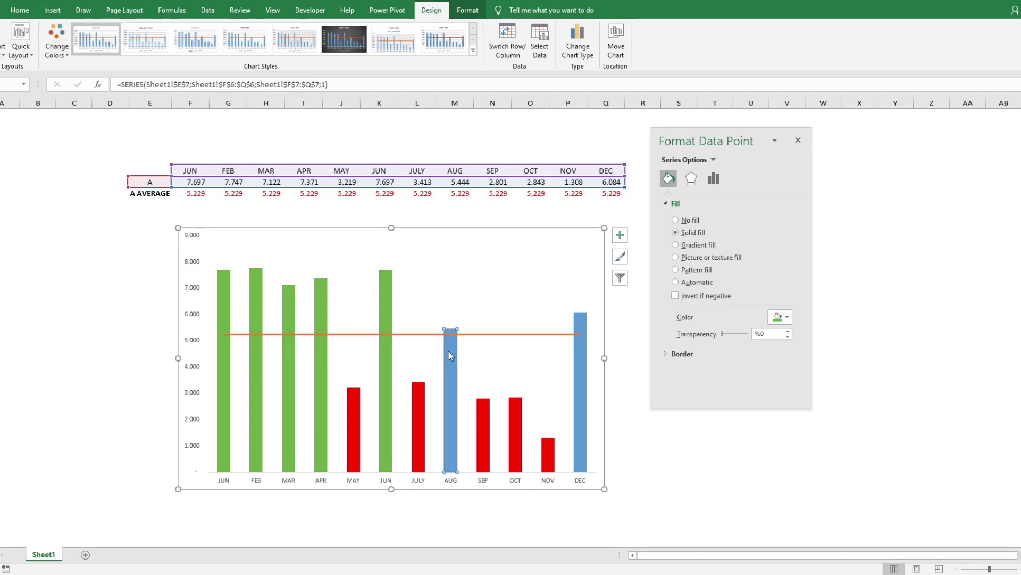
click(692, 232)
click(786, 317)
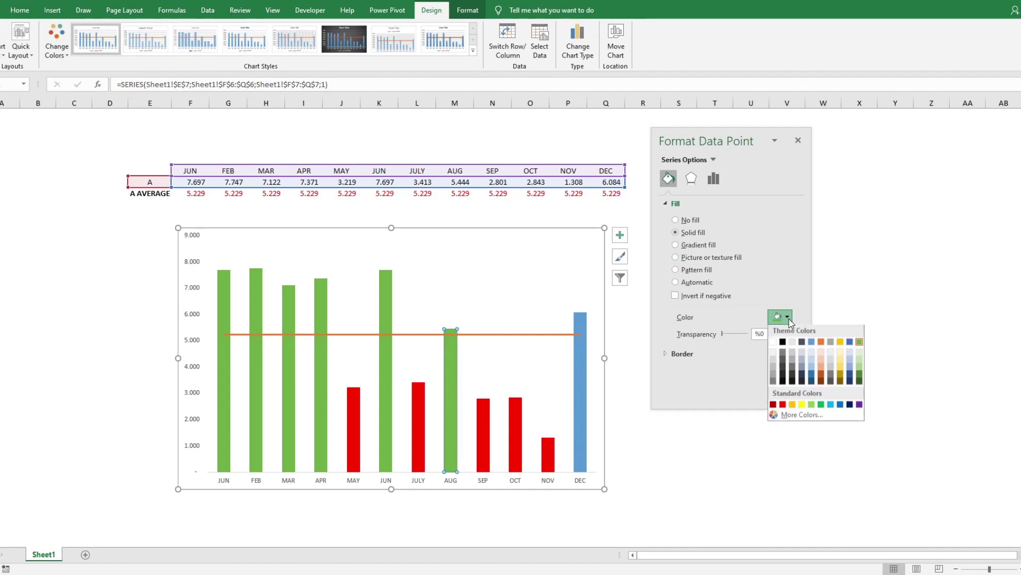
click(841, 370)
Give the DEC column the same solid light gold fill as the AUG column and close the formatting pane
click(589, 326)
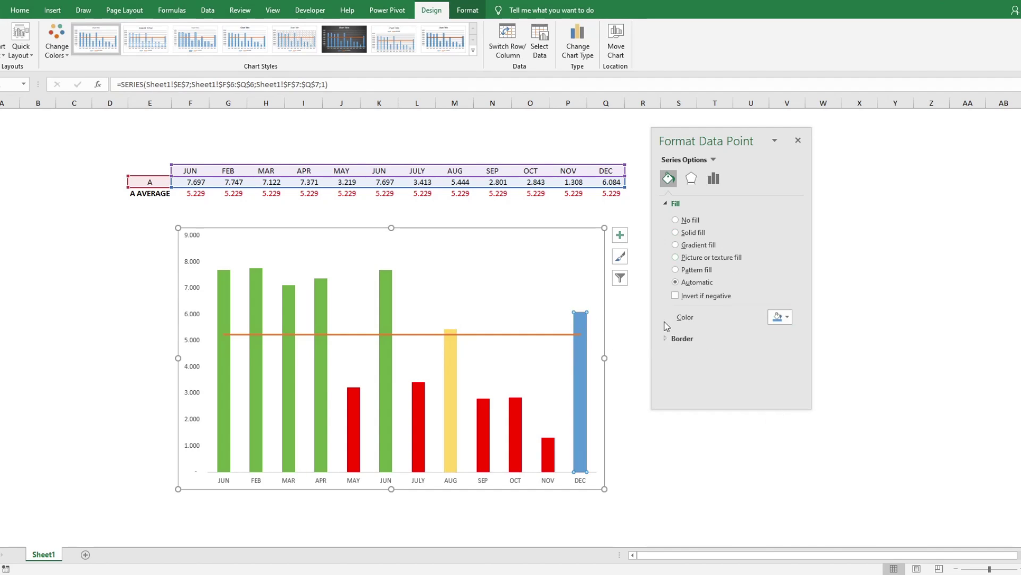
click(692, 233)
click(859, 226)
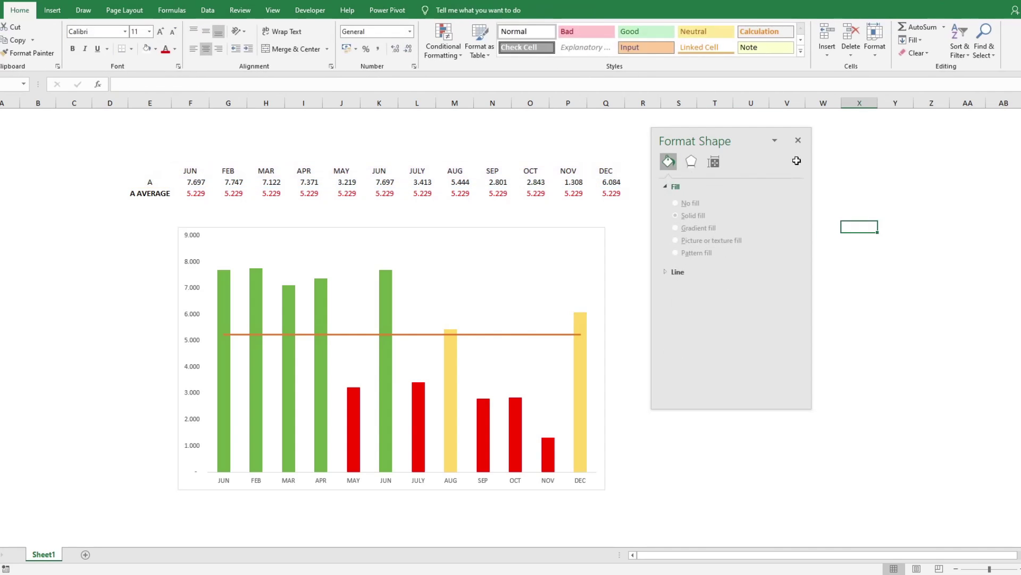
click(798, 141)
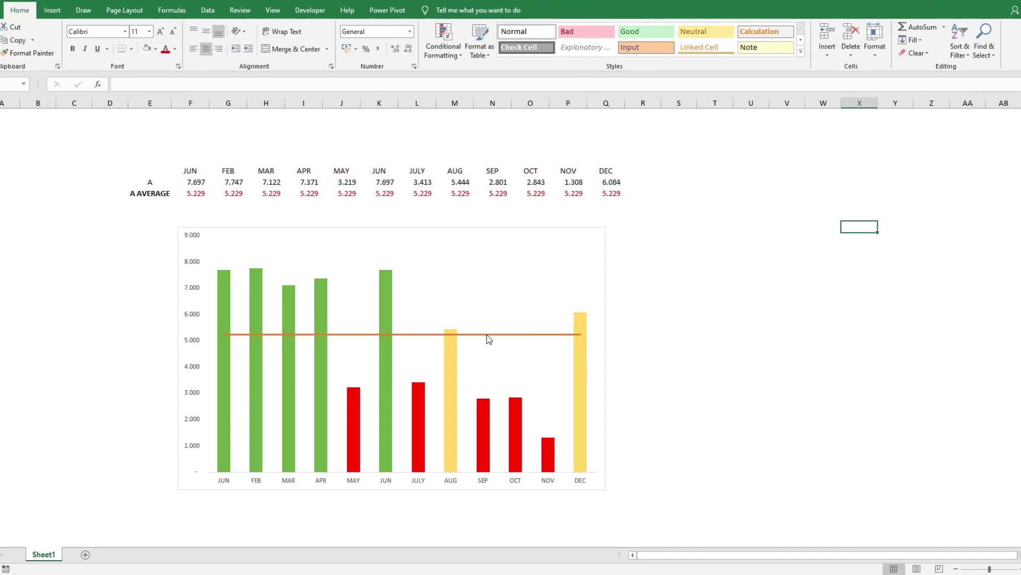
Format the A AVERAGE line of the chart as a solid dark gray line
mouse_move(489, 339)
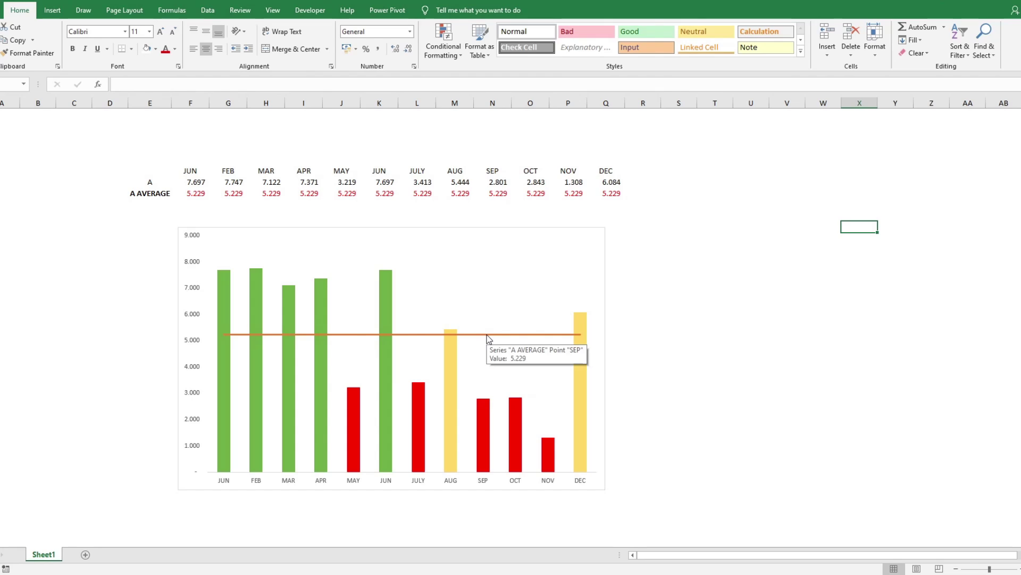
click(487, 335)
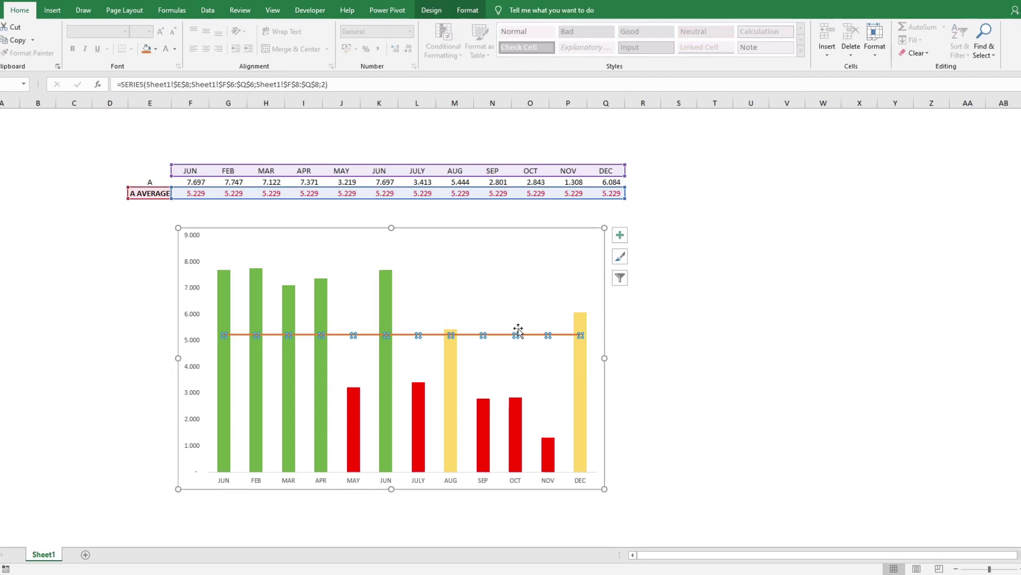
right_click(516, 336)
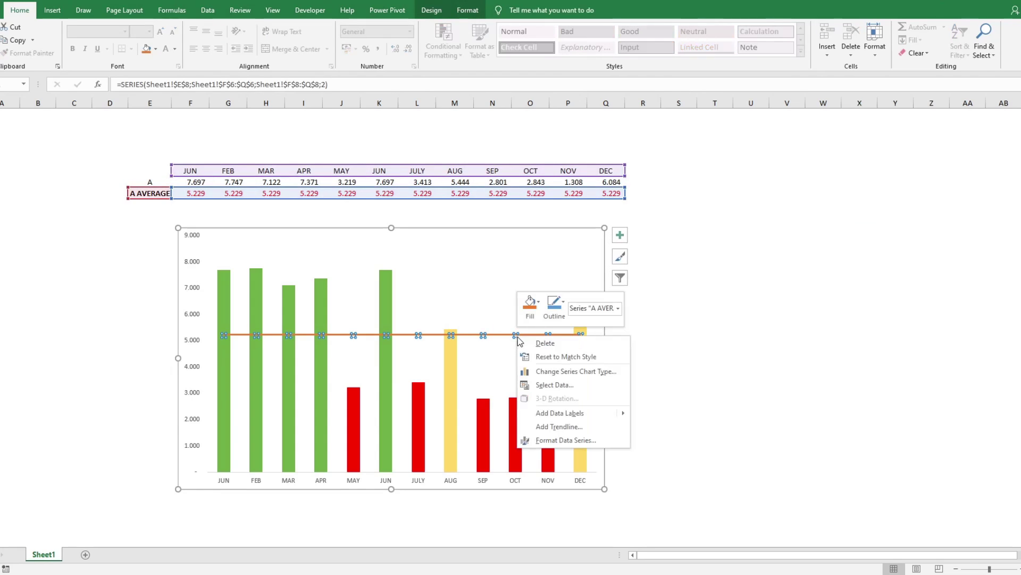
click(592, 438)
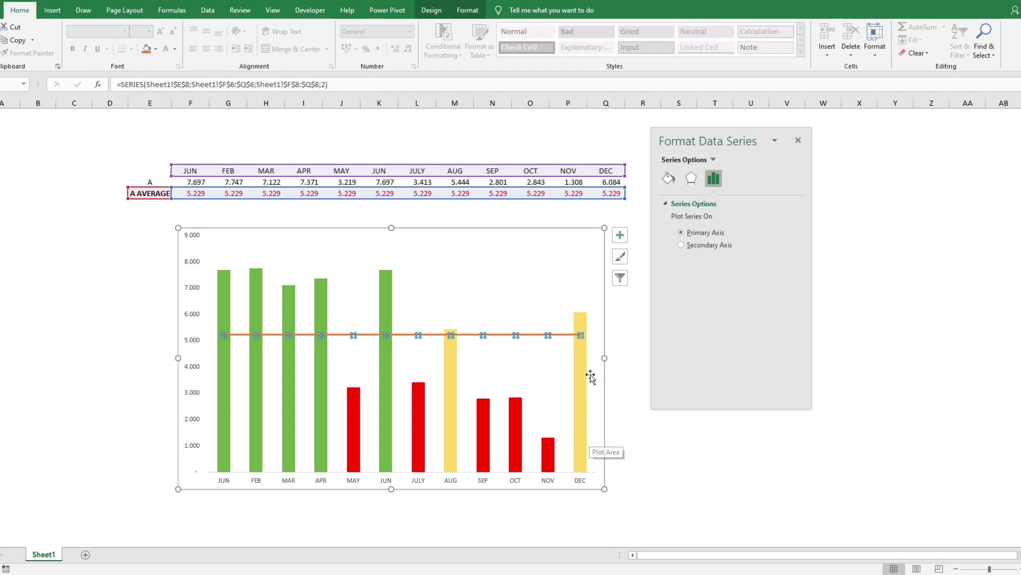
click(669, 178)
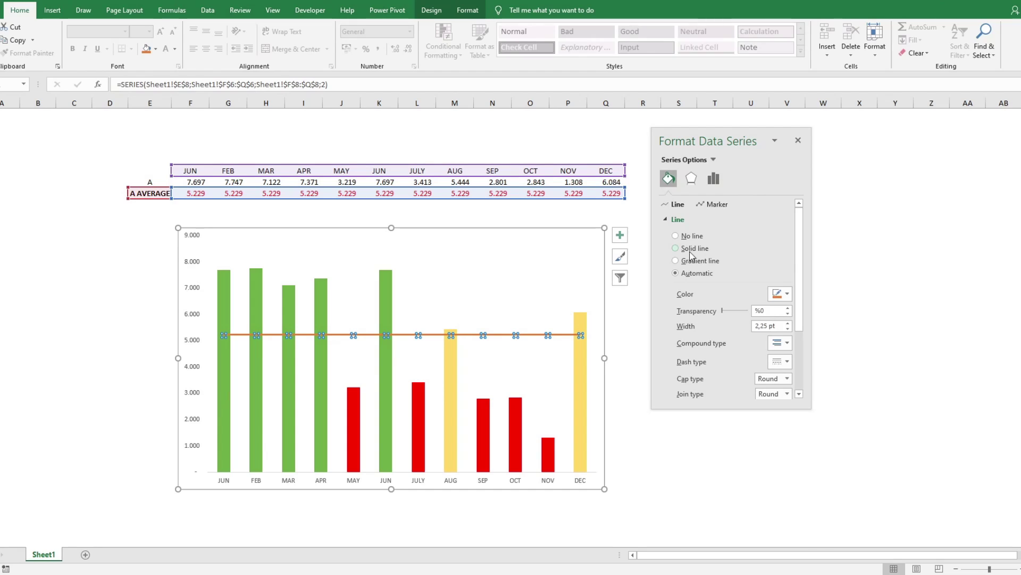
click(788, 294)
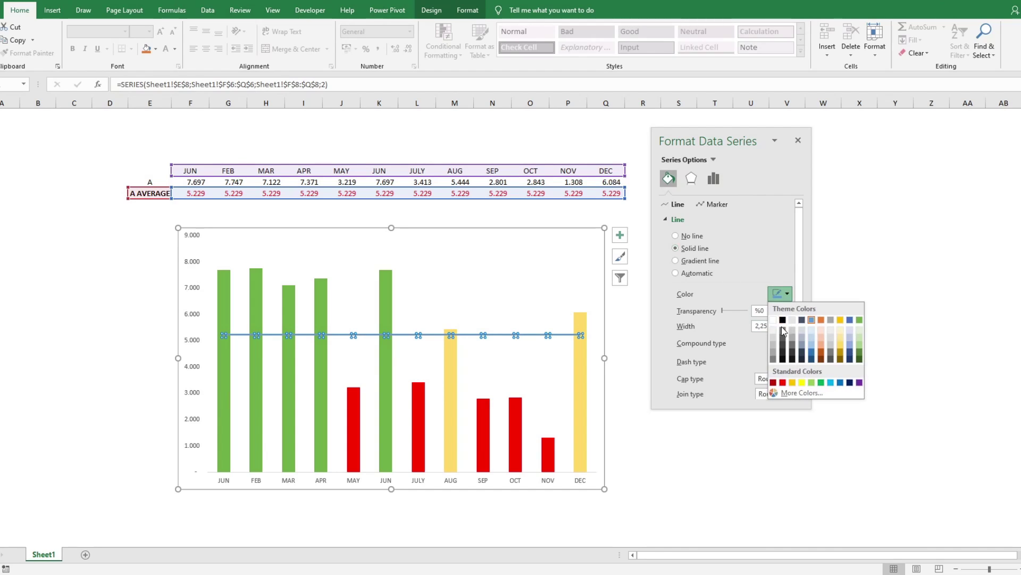
click(783, 352)
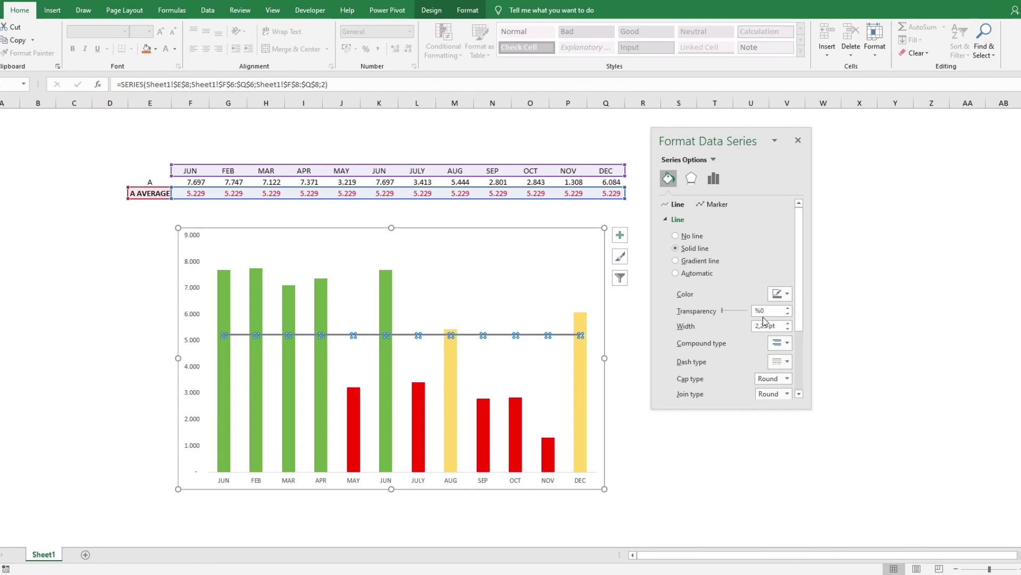
Set the average line's width to 1,5 pt and its dash type to square dots
scroll(781, 322, down, 1)
click(788, 301)
click(788, 301)
click(788, 301)
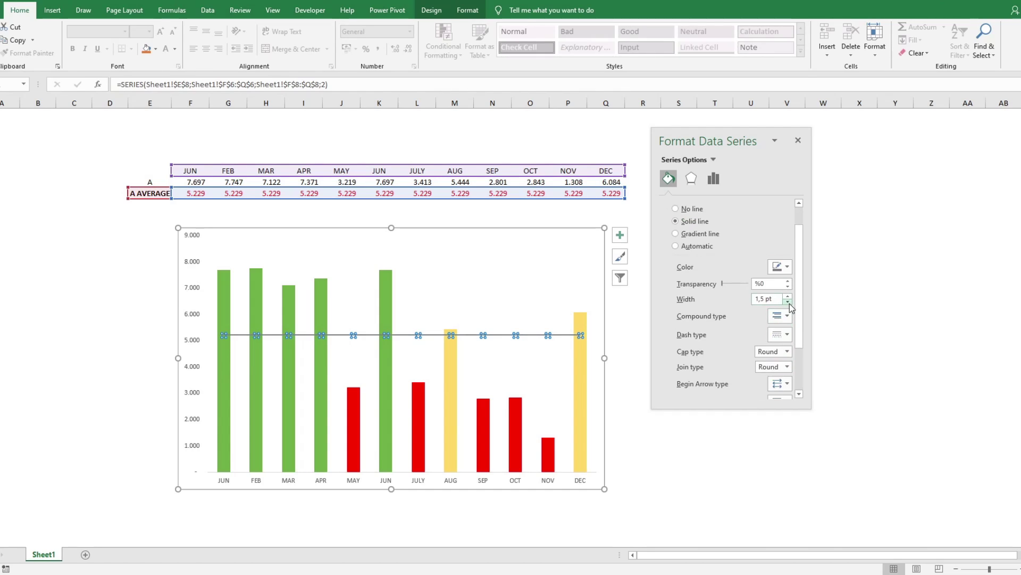
scroll(786, 335, down, 1)
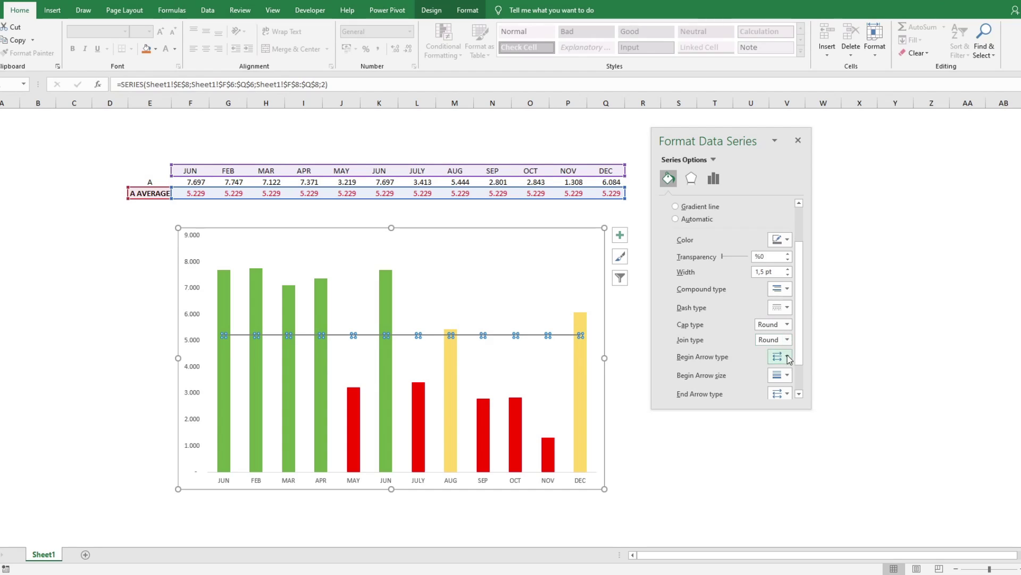
click(787, 292)
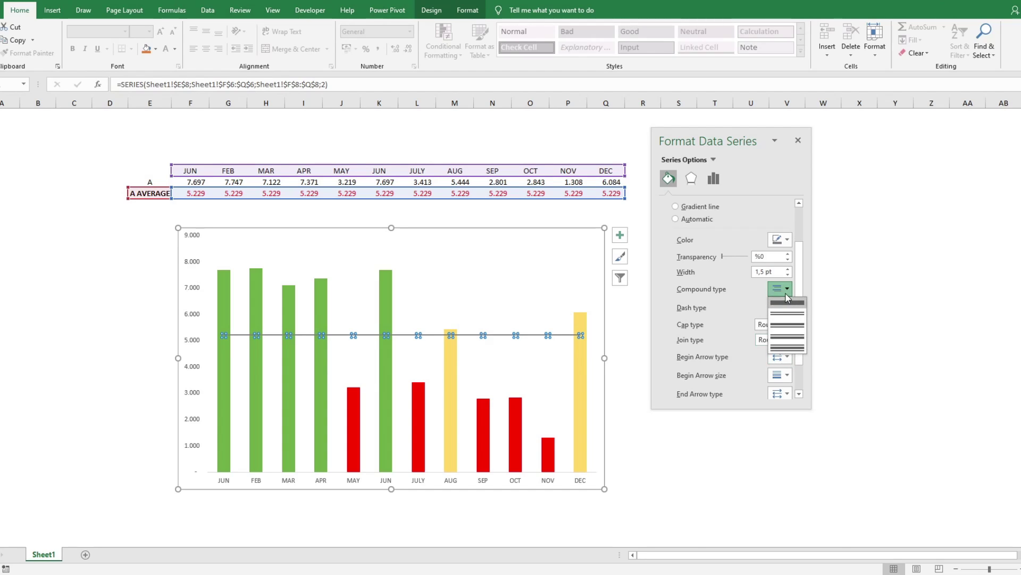
click(788, 307)
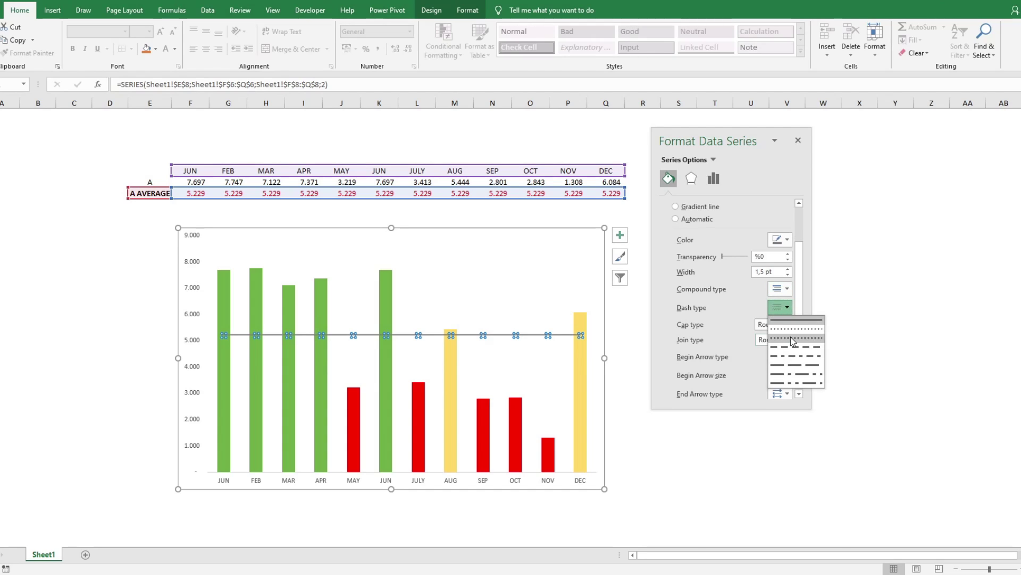
click(790, 336)
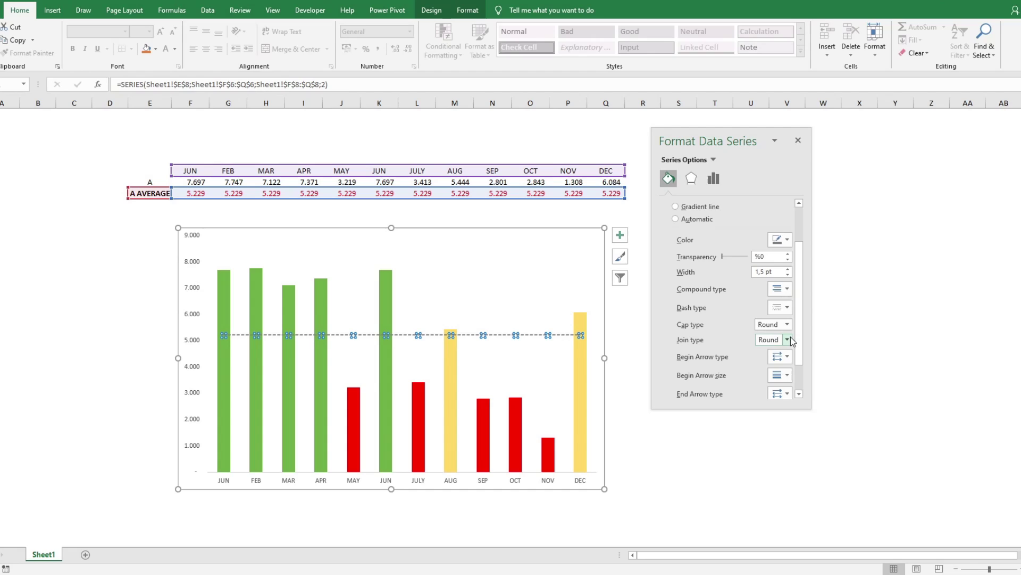
Set the dashed average line's width to 2 pt and close the formatting pane
click(788, 270)
click(788, 270)
click(787, 269)
click(788, 270)
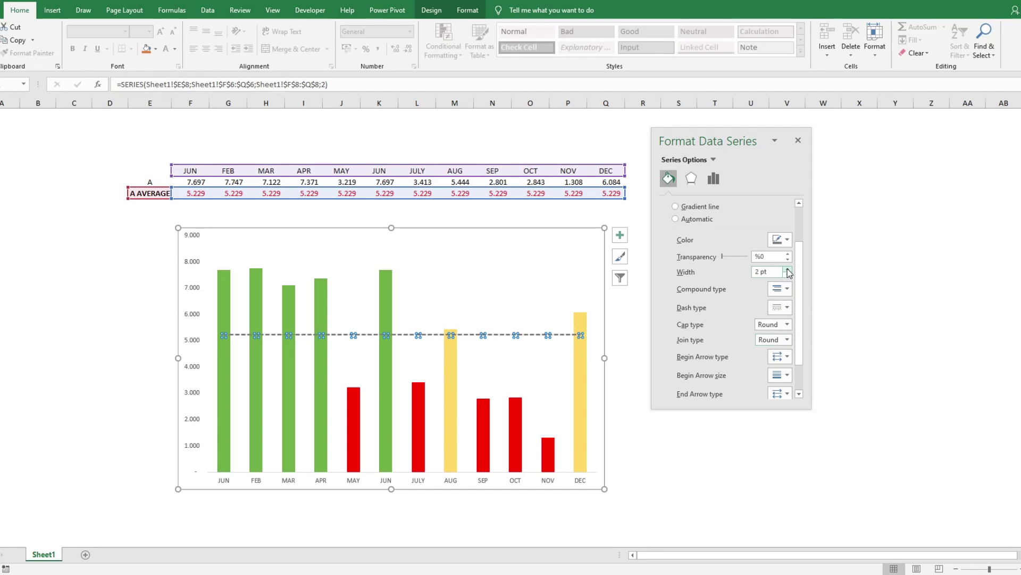
click(798, 142)
click(751, 227)
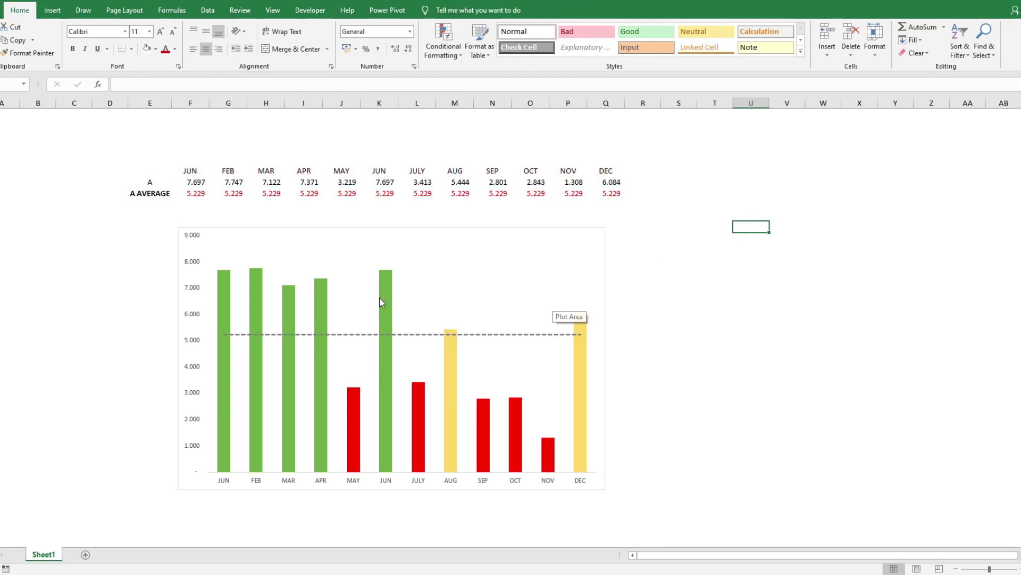
Give the chart area a solid black fill
double_click(521, 230)
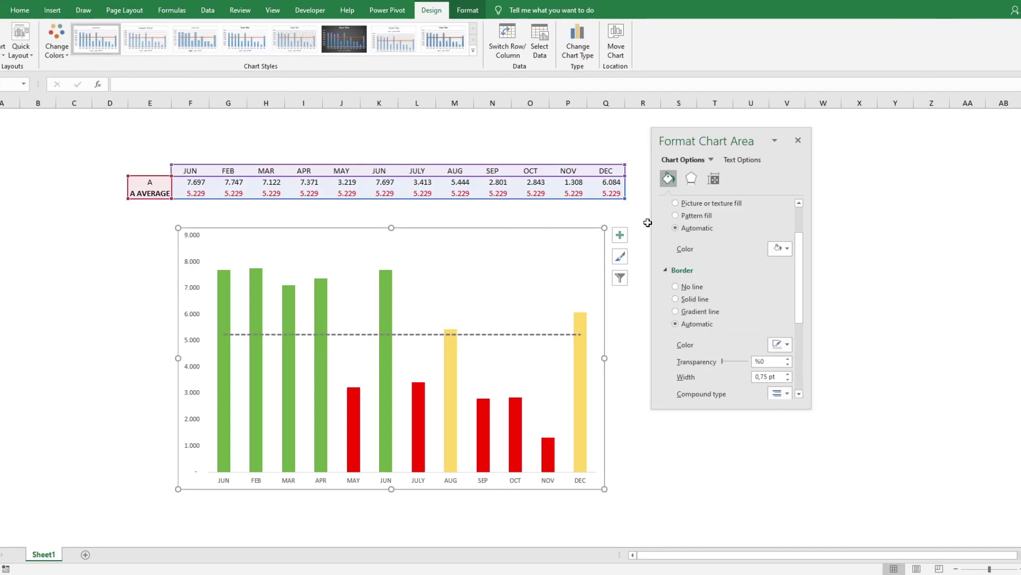
scroll(694, 259, up, 3)
click(692, 233)
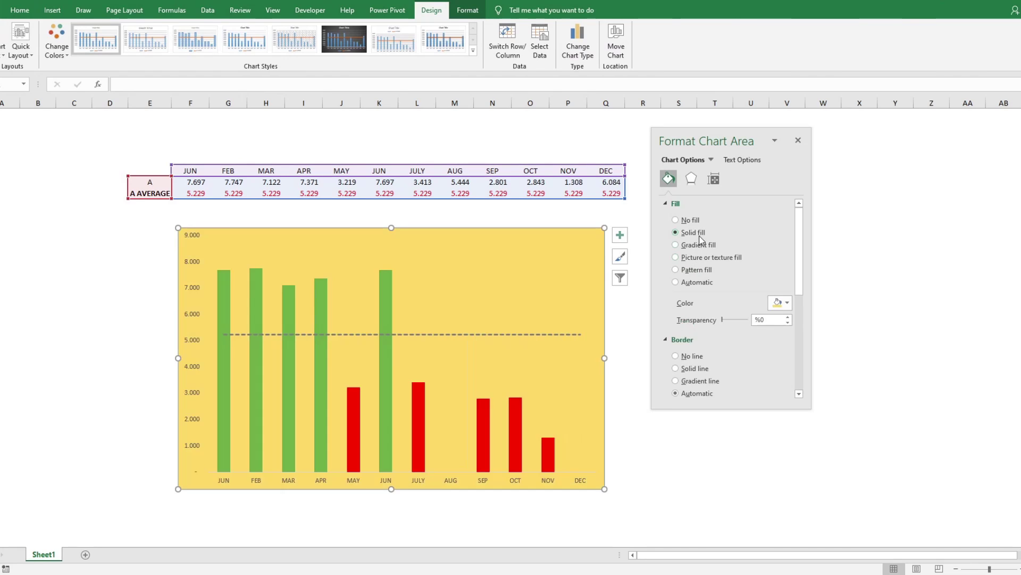
click(788, 302)
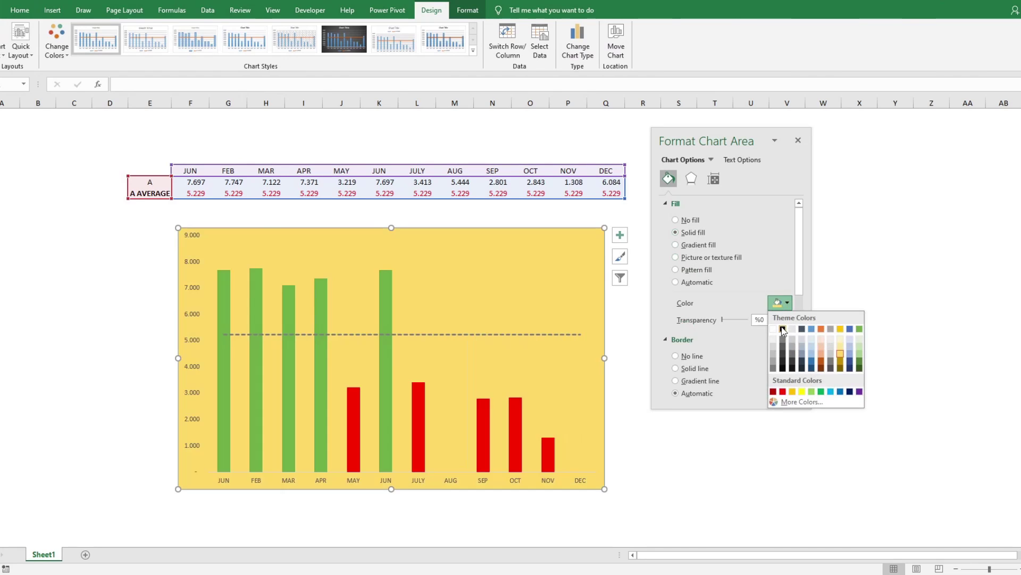
click(781, 327)
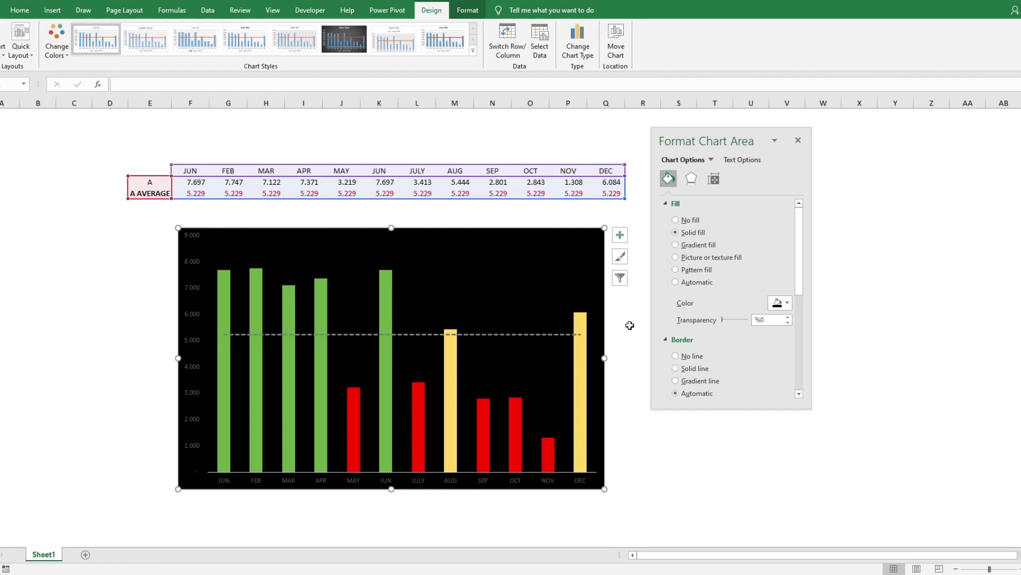
Color the dashed average line white and close the formatting pane
click(497, 334)
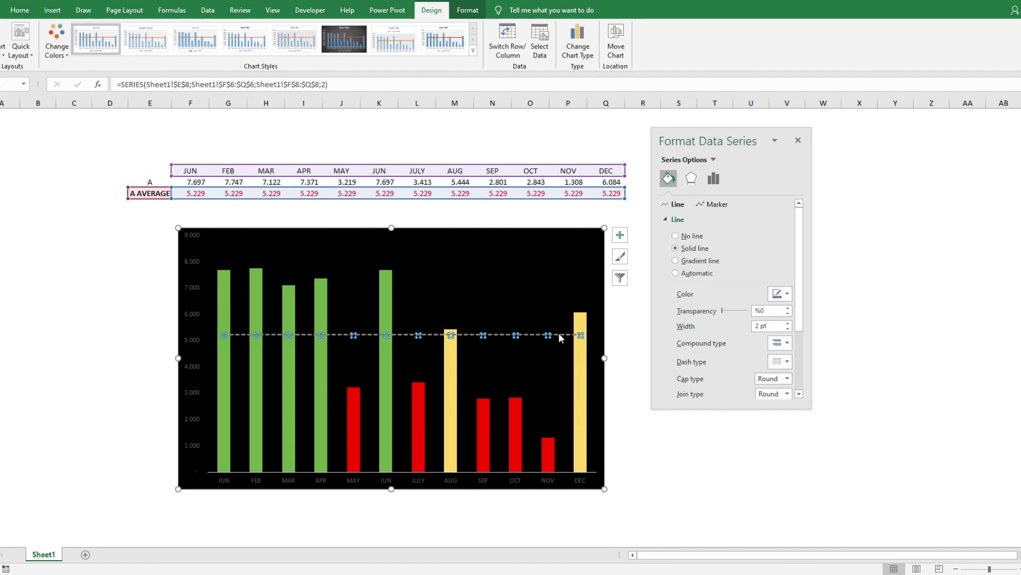
click(787, 294)
click(774, 318)
click(798, 140)
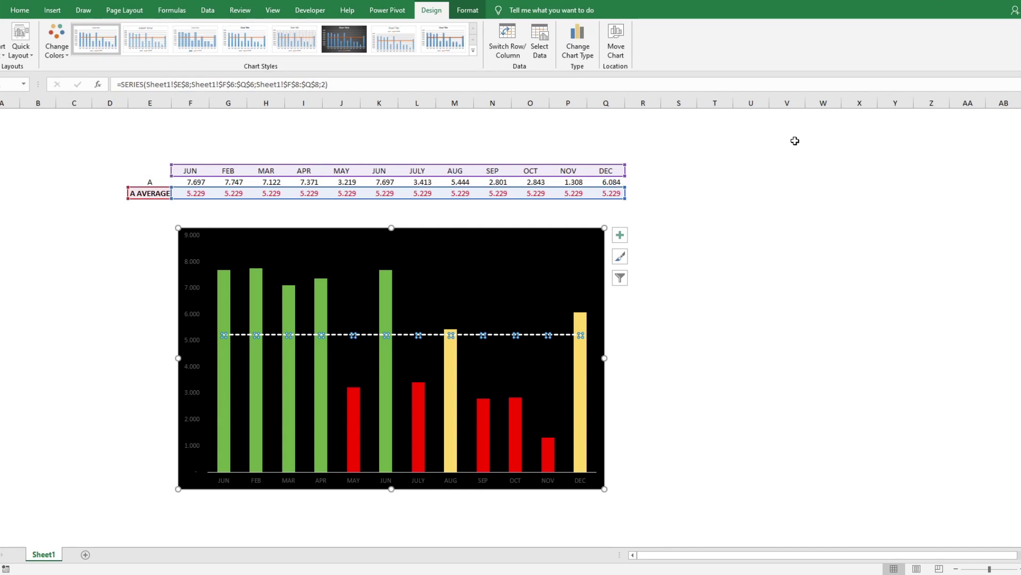
click(735, 214)
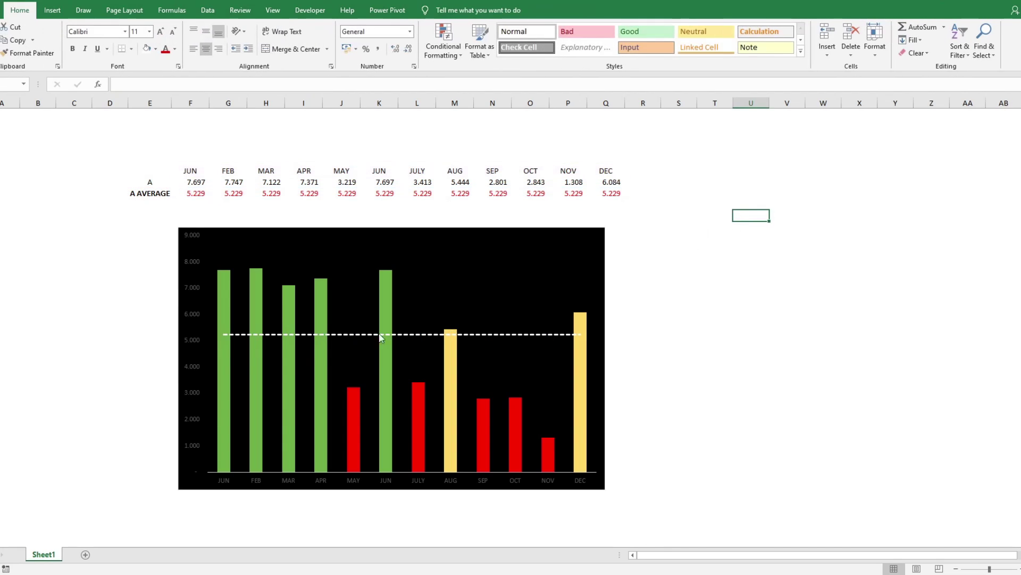
Format the vertical axis labels in white Agency FB at font size 10,5
click(192, 242)
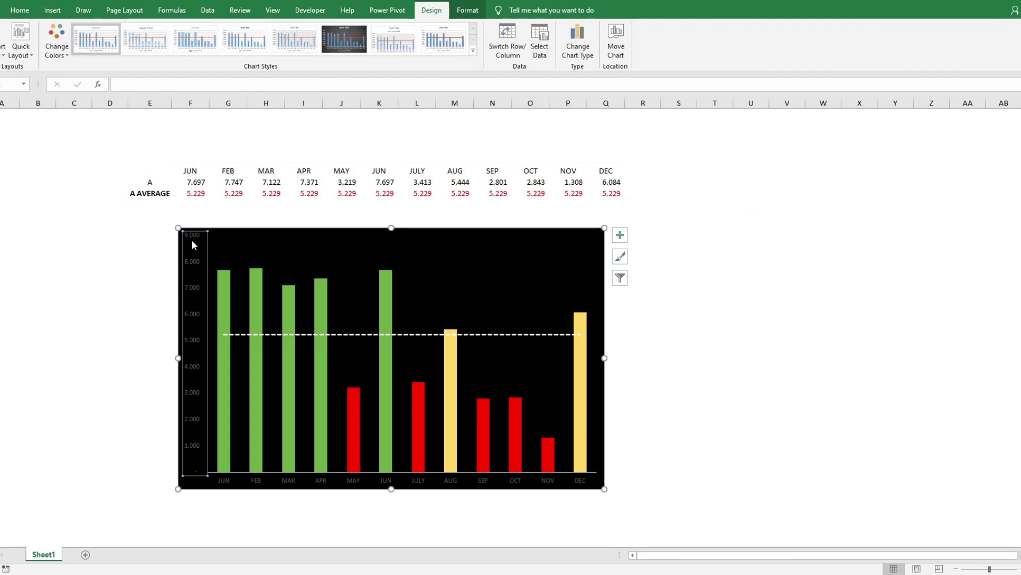
click(20, 10)
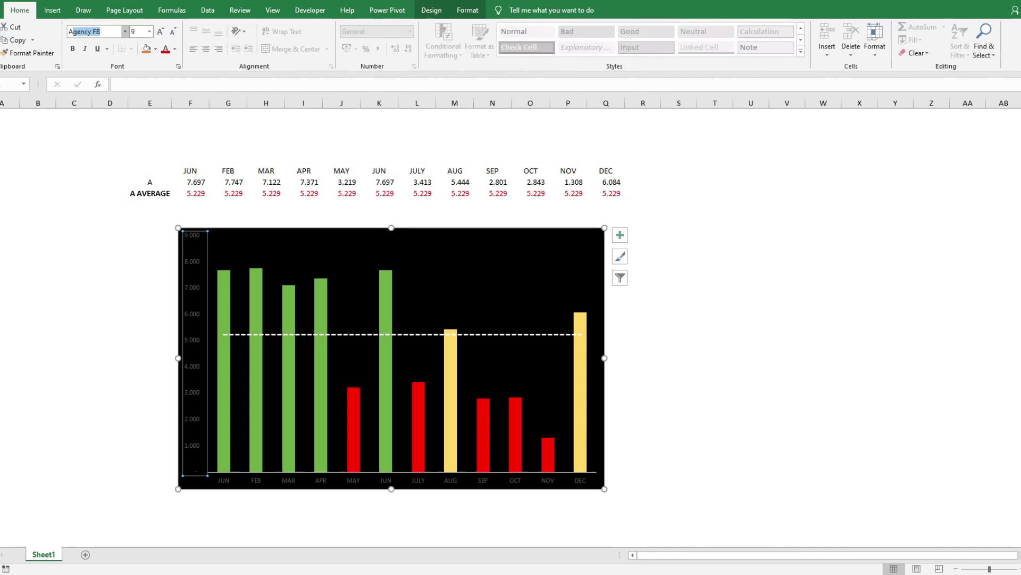
click(137, 31)
text(10,5)
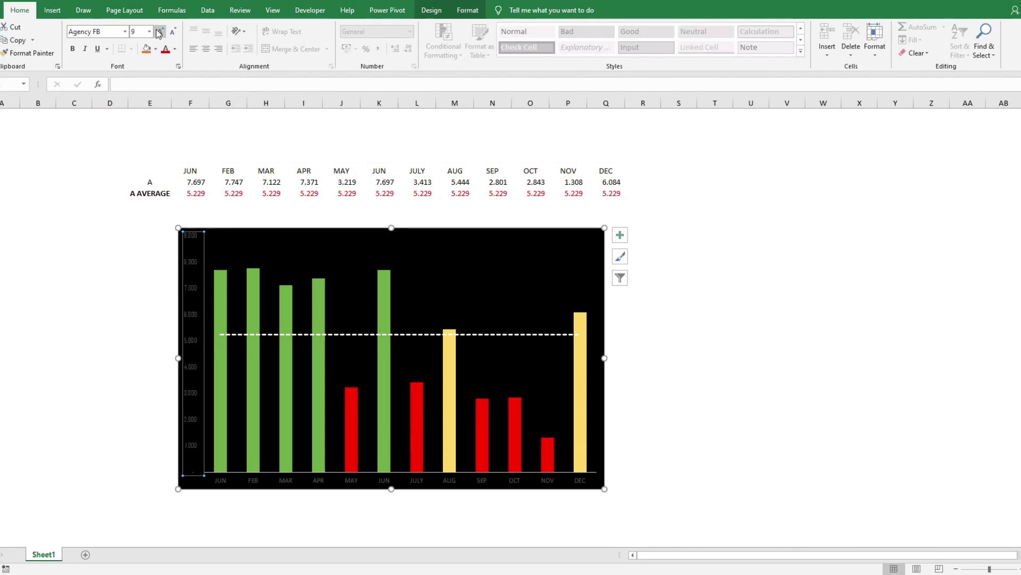
key(Return)
click(174, 49)
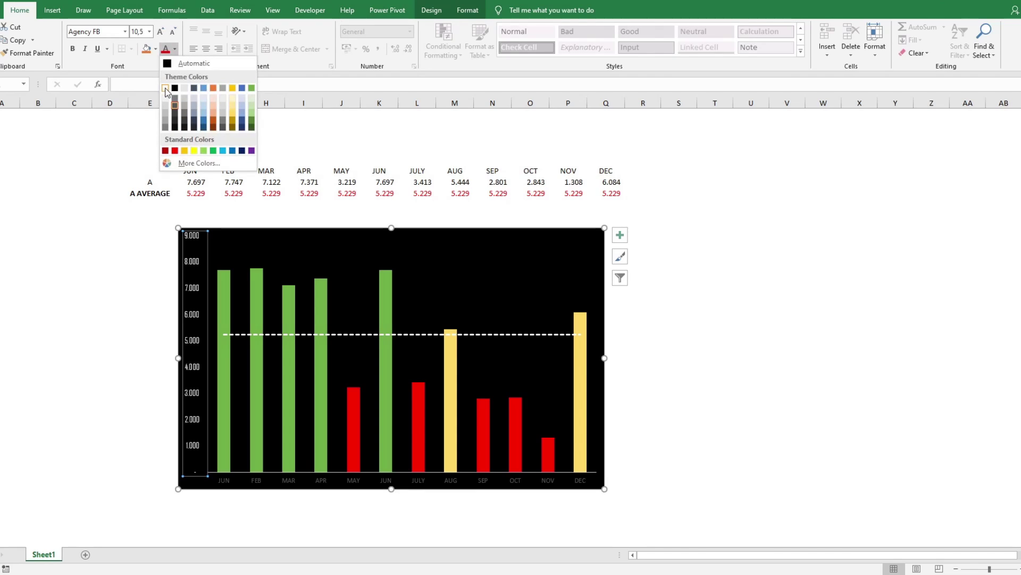
click(168, 87)
Copy the vertical axis labels' formatting onto the month labels of the horizontal axis with Format Painter
click(297, 475)
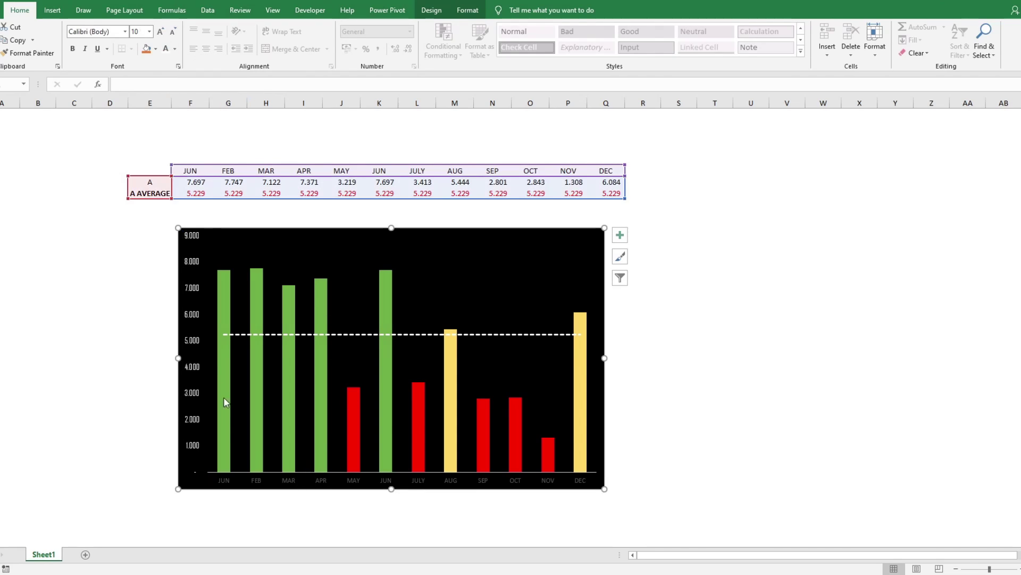
click(187, 326)
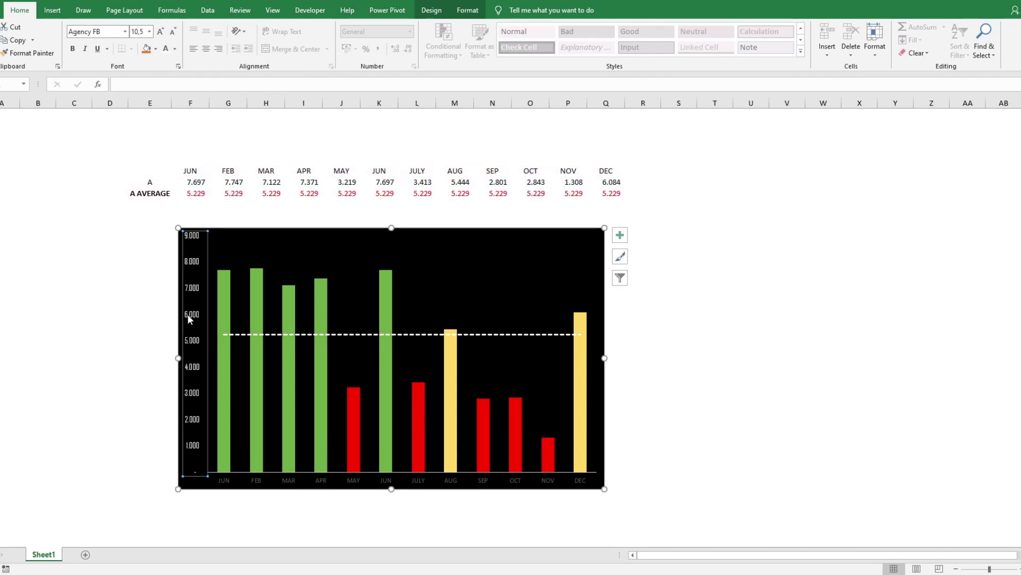
click(26, 53)
click(296, 481)
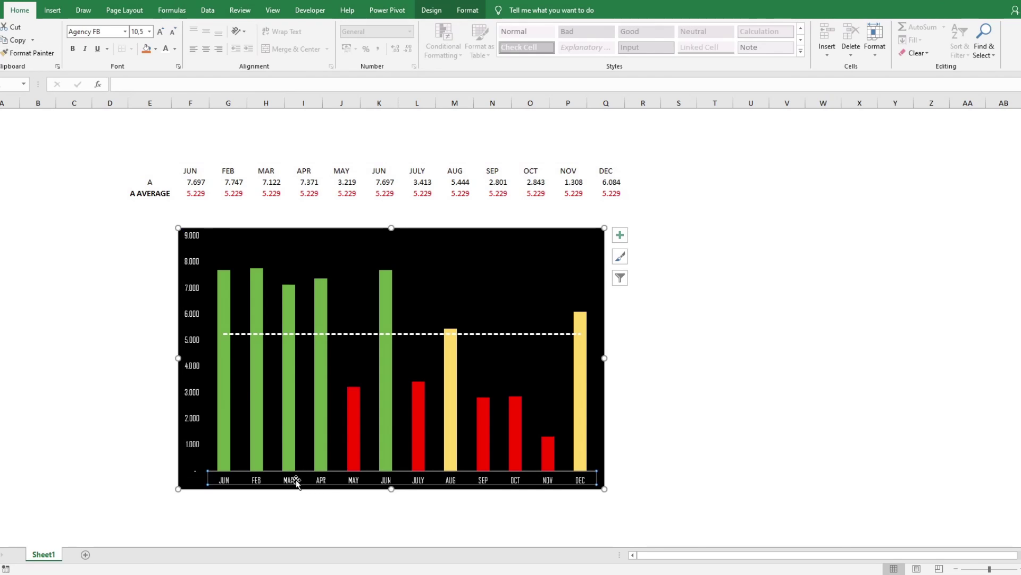
click(644, 349)
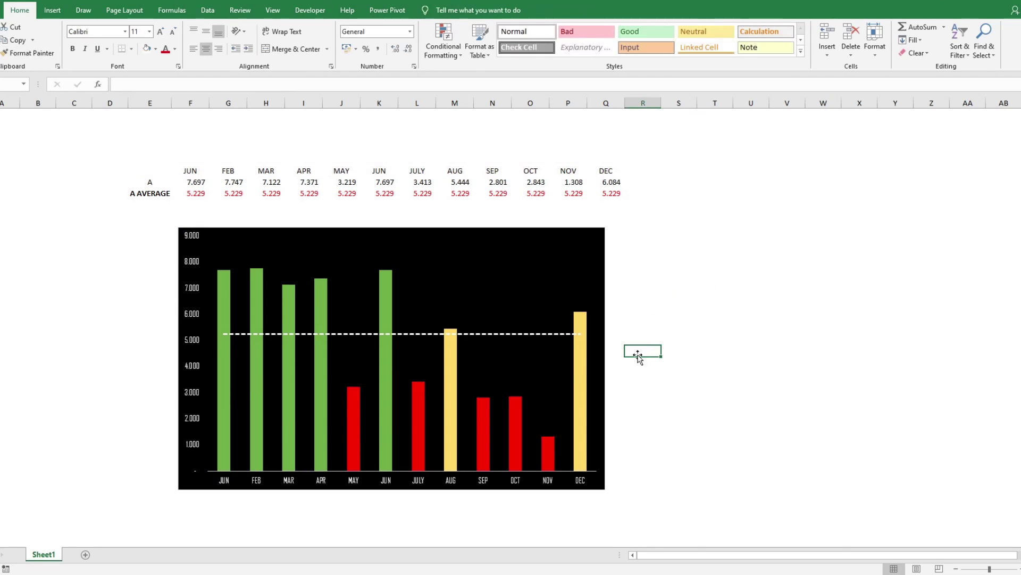
Add data labels to both series of the chart
click(596, 232)
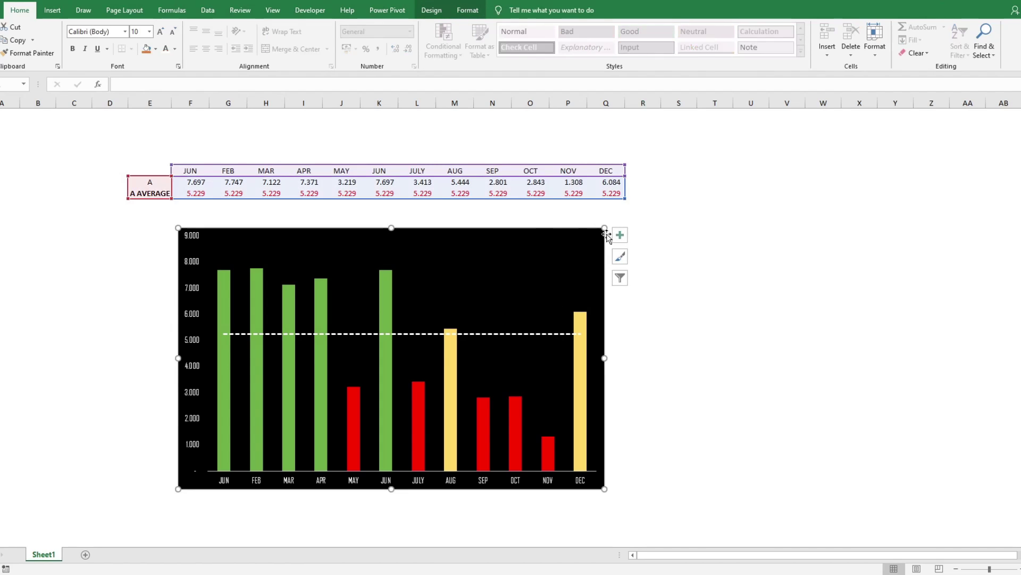
click(619, 235)
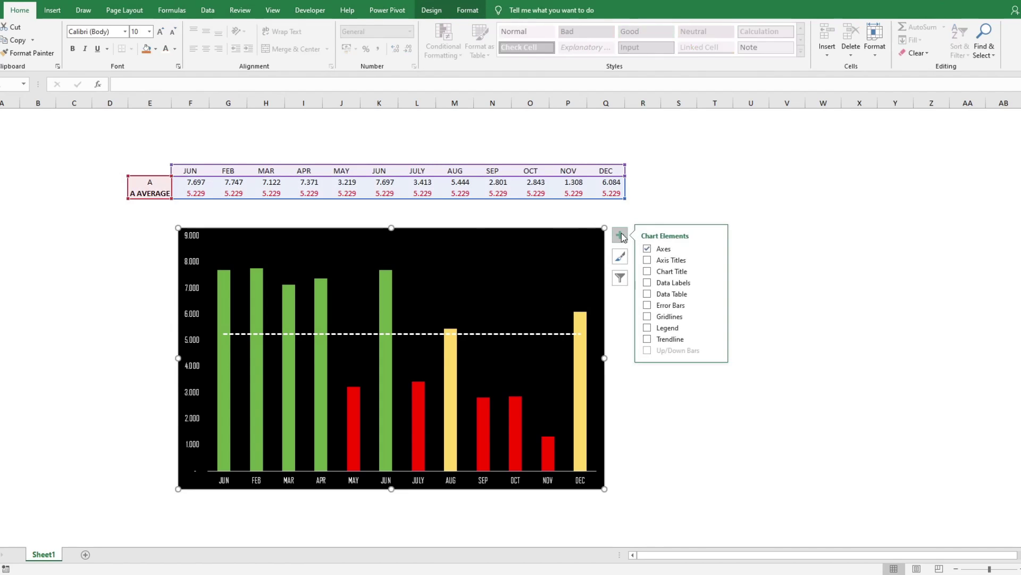
click(647, 283)
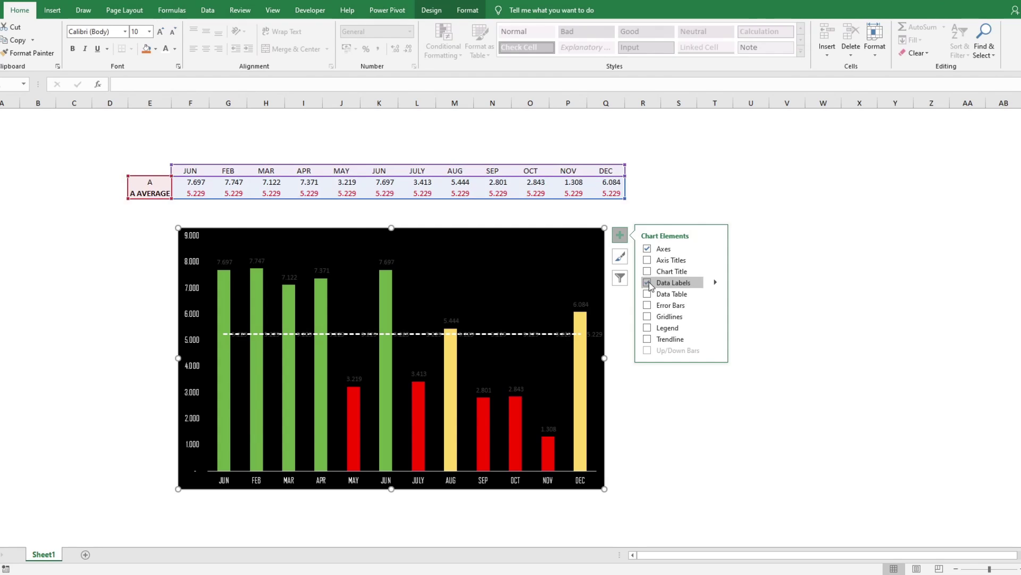
Delete the average line's data labels and format the columns' data labels in white Agency FB at font size 11
click(596, 334)
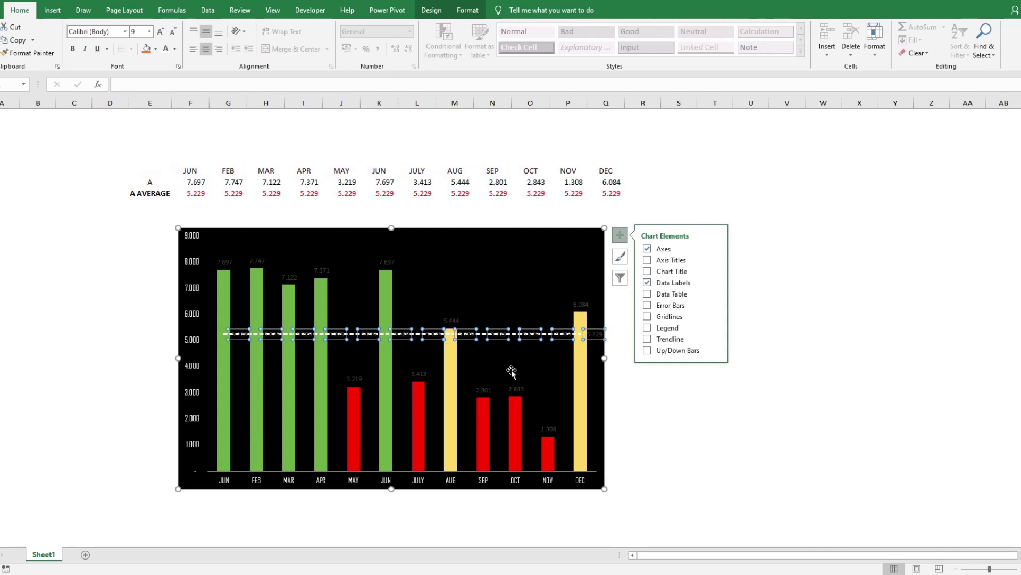
click(387, 262)
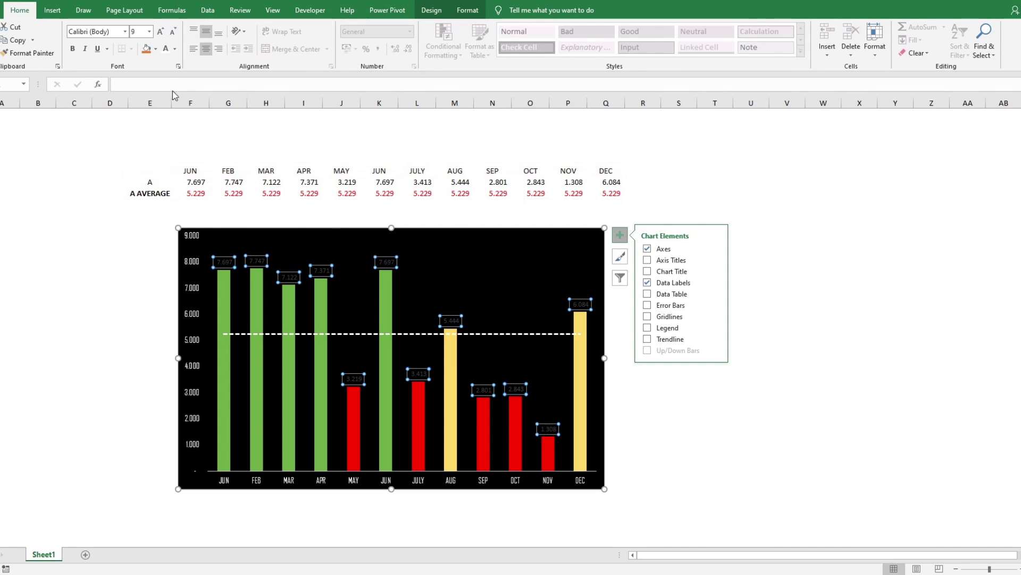
click(165, 50)
click(110, 33)
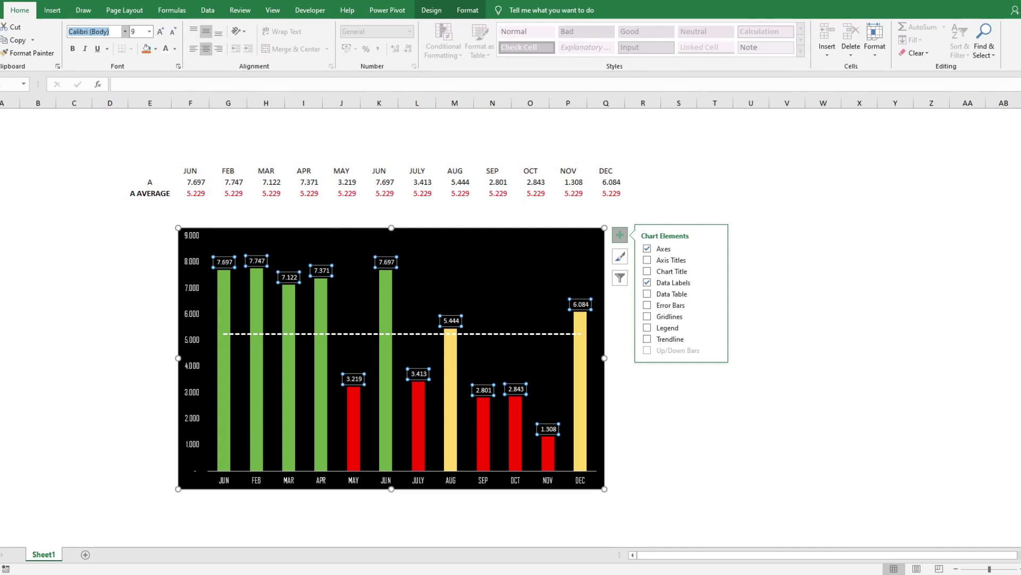
text(Agency FB)
key(Return)
click(160, 32)
click(160, 31)
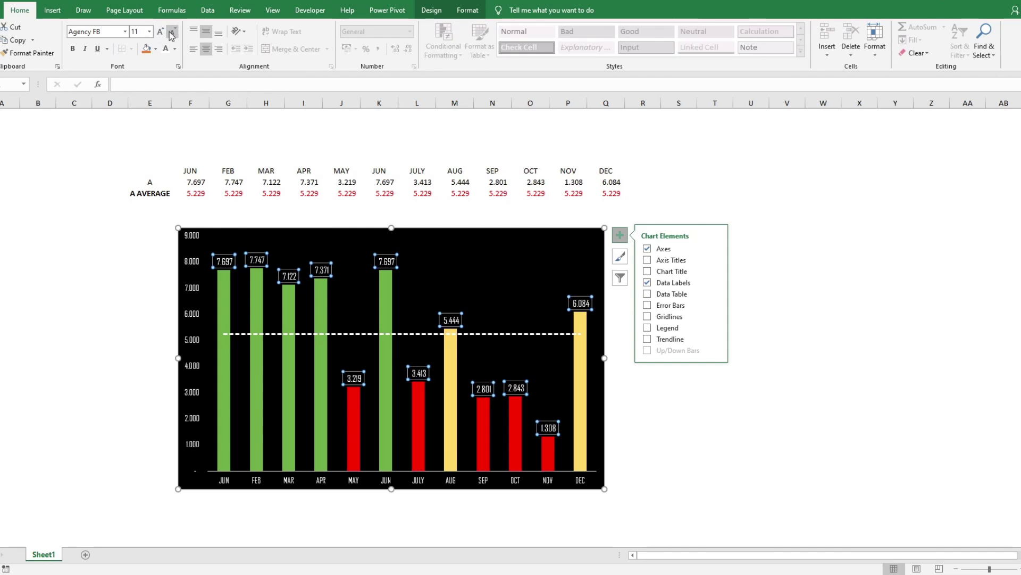
click(669, 179)
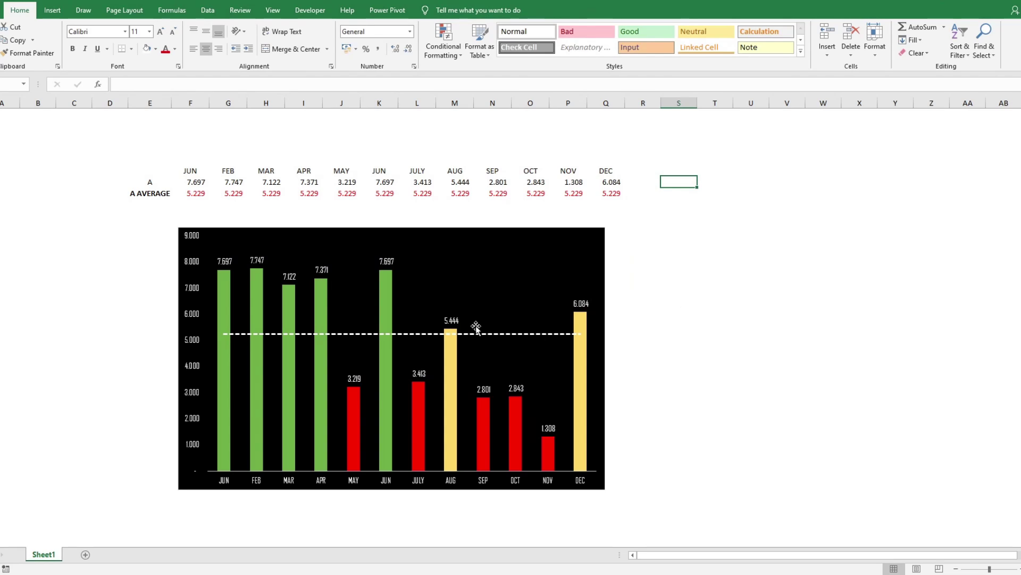
Change the shape of the columns' data labels to the rounded rectangular callout
click(453, 320)
right_click(453, 321)
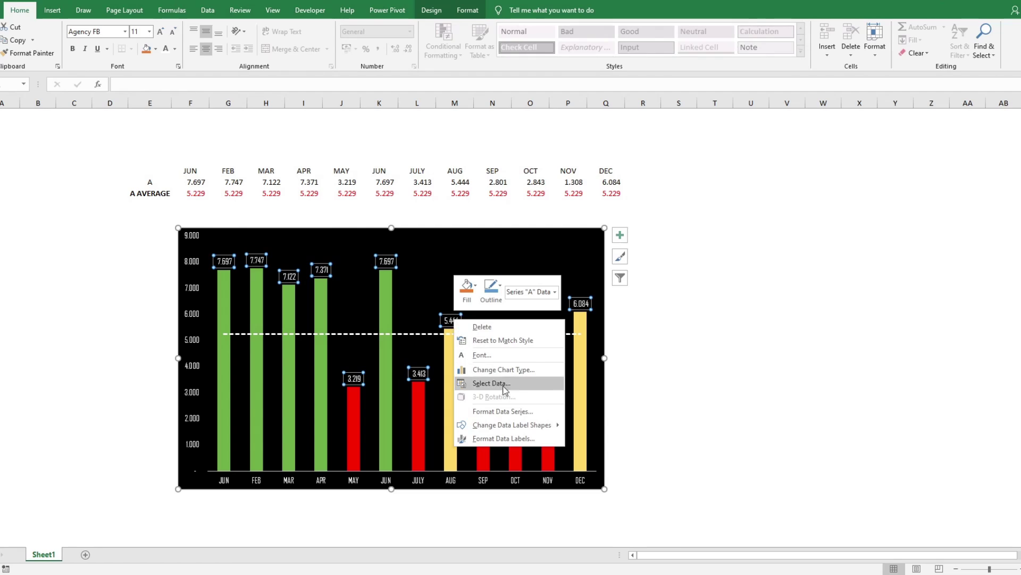
mouse_move(518, 427)
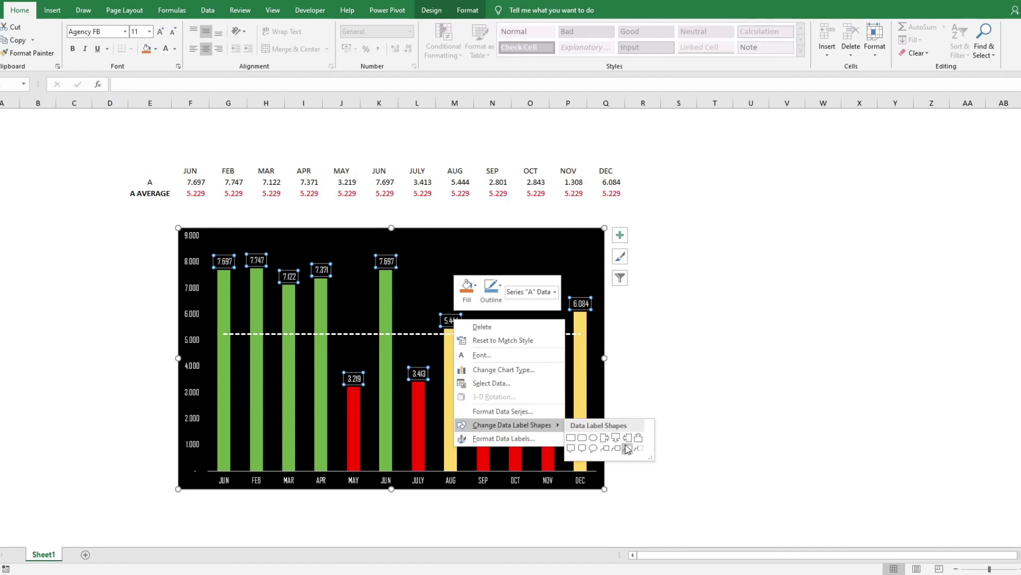
drag(650, 458, 671, 486)
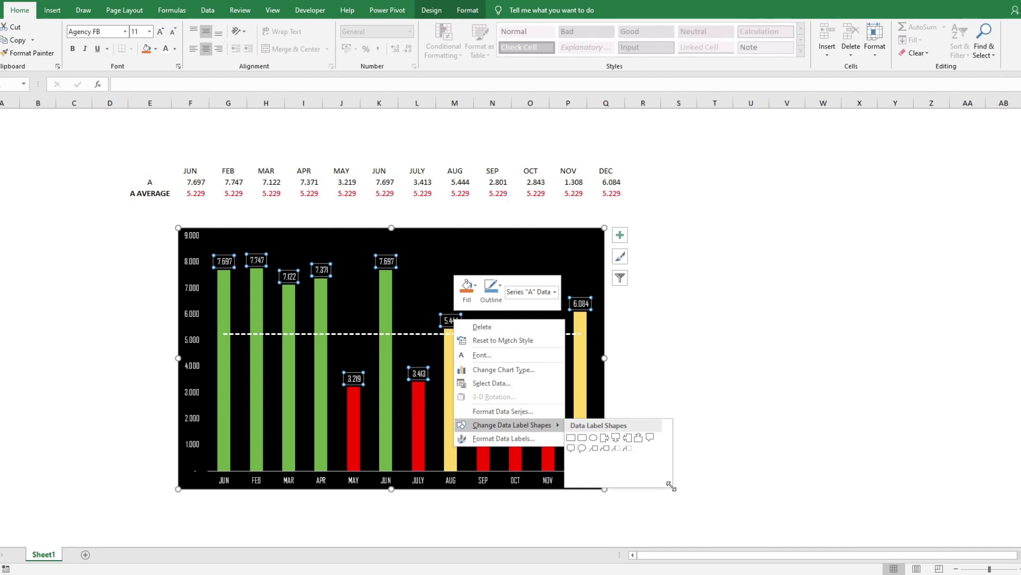
click(571, 447)
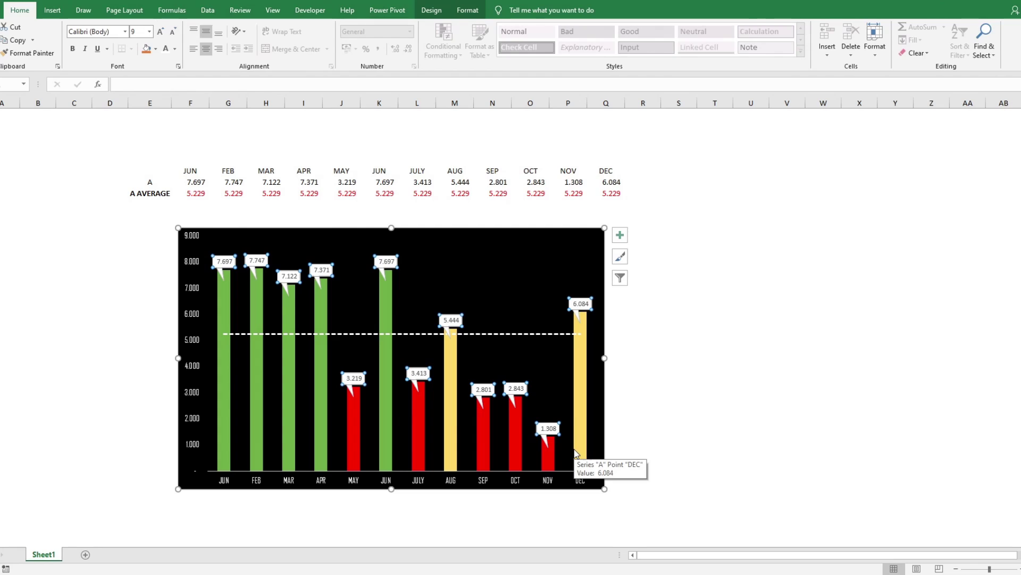
Give the callout data labels white text and a dark gray fill
click(155, 49)
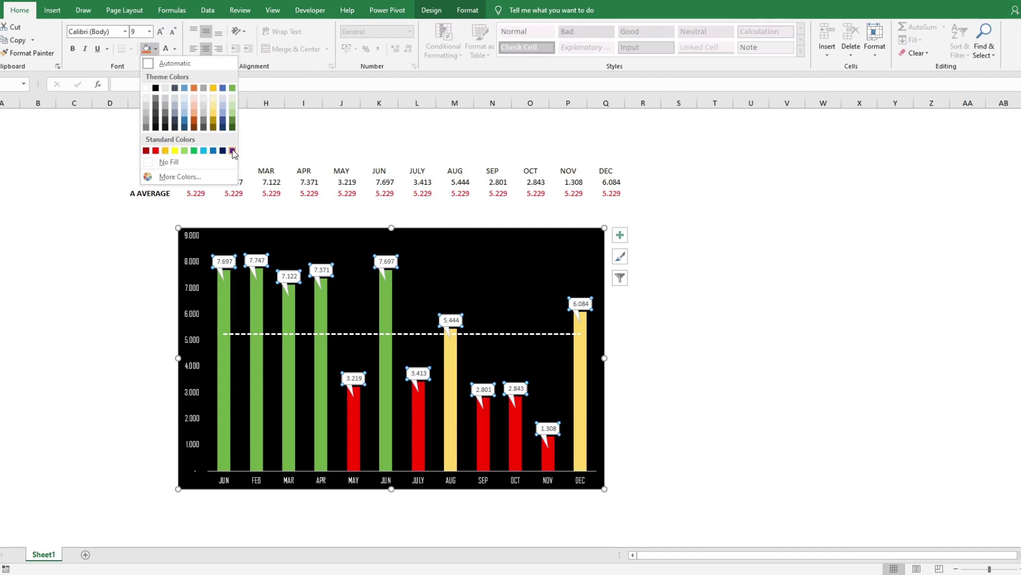
click(166, 49)
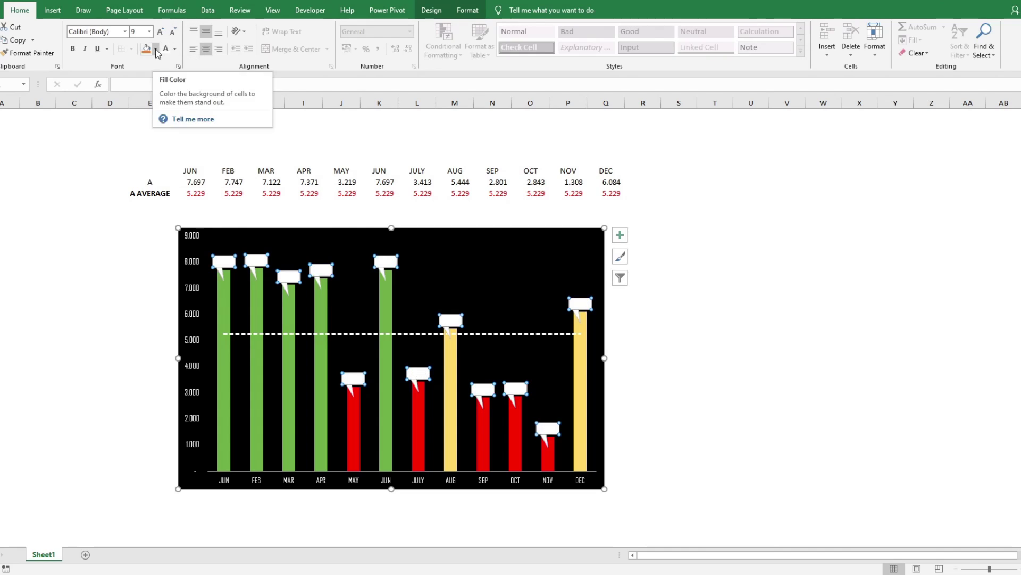
click(155, 49)
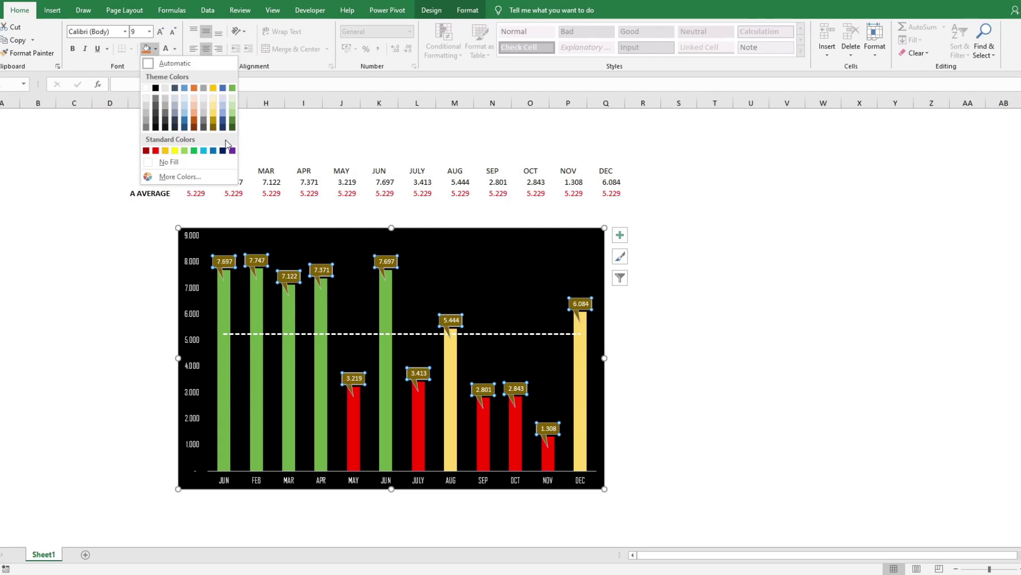
click(164, 122)
click(716, 202)
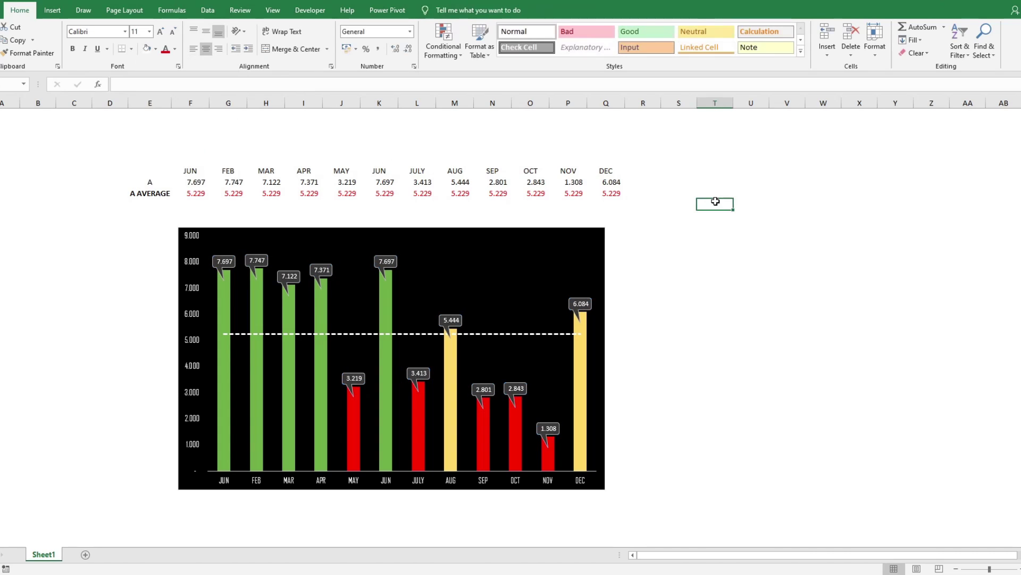
Try the Inside Base position for the callout data labels, return them to Outside End and close the formatting pane
click(585, 311)
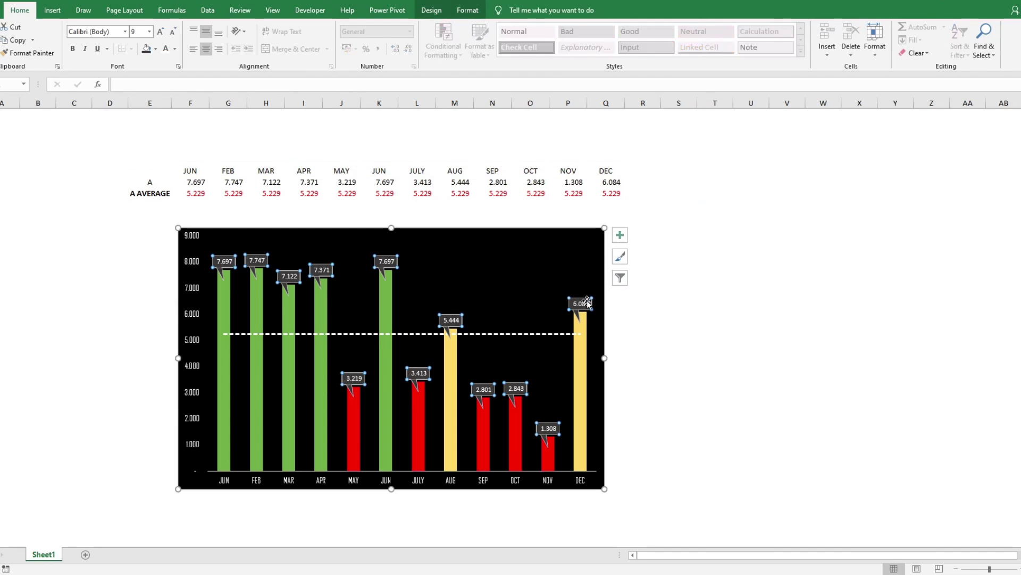
right_click(587, 302)
click(681, 417)
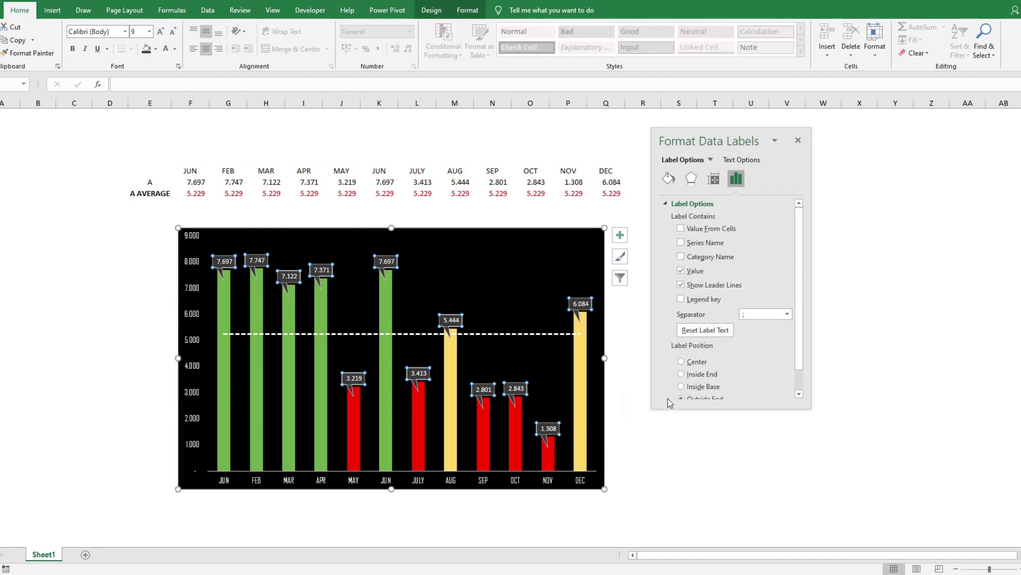
scroll(710, 359, down, 1)
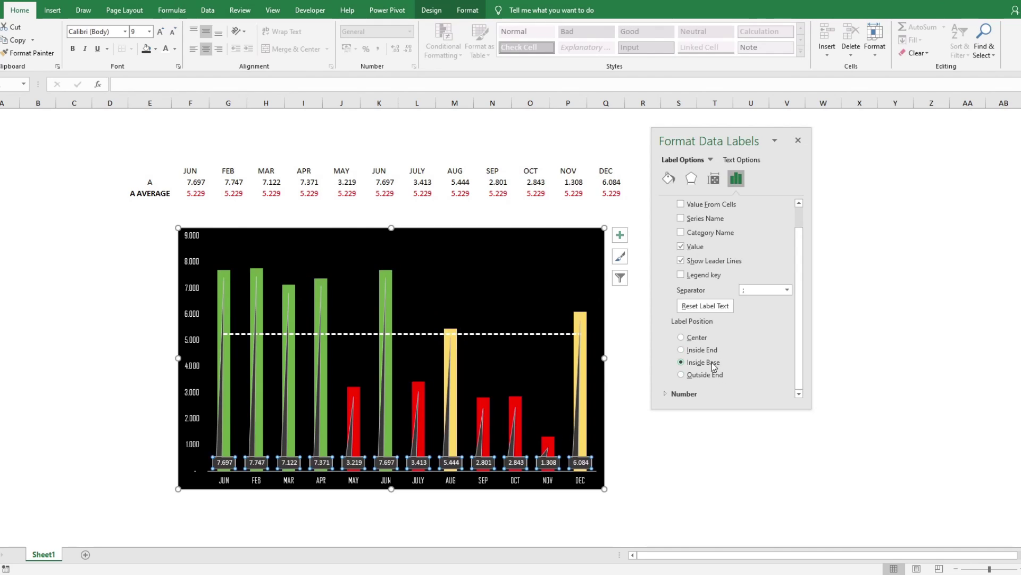
click(714, 377)
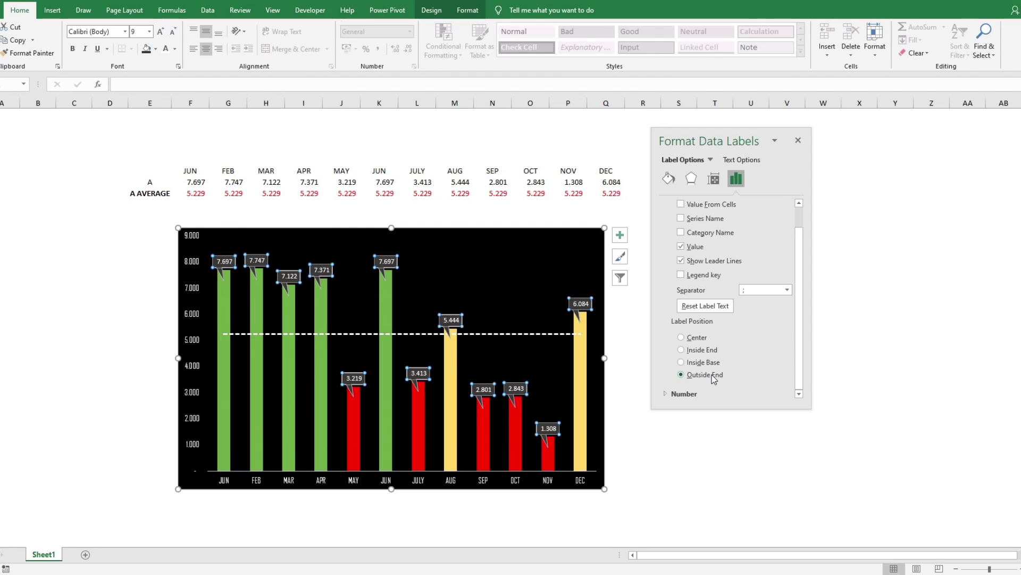
click(799, 141)
click(718, 193)
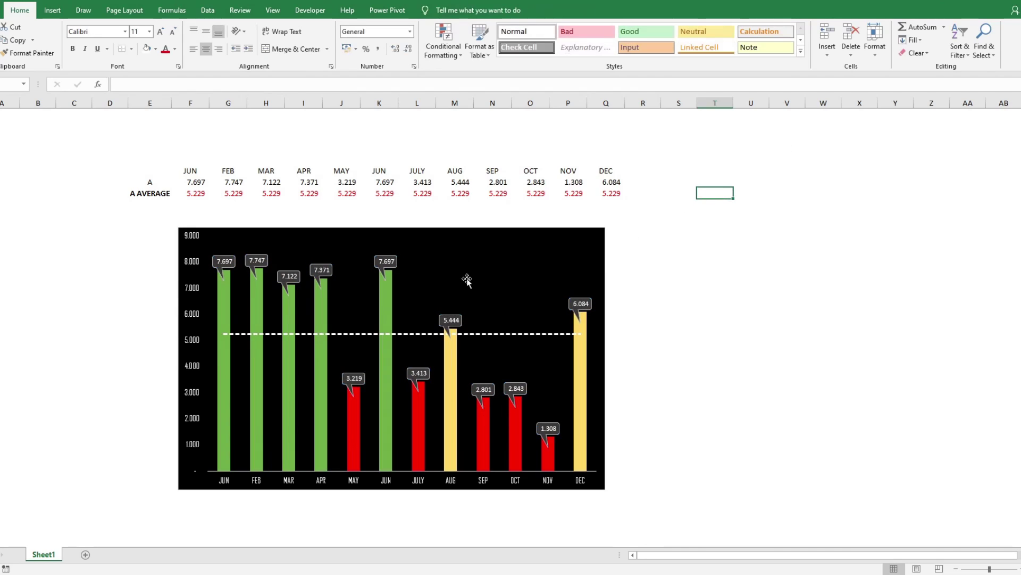
Add a trendline based on series A to the chart
click(589, 235)
click(620, 235)
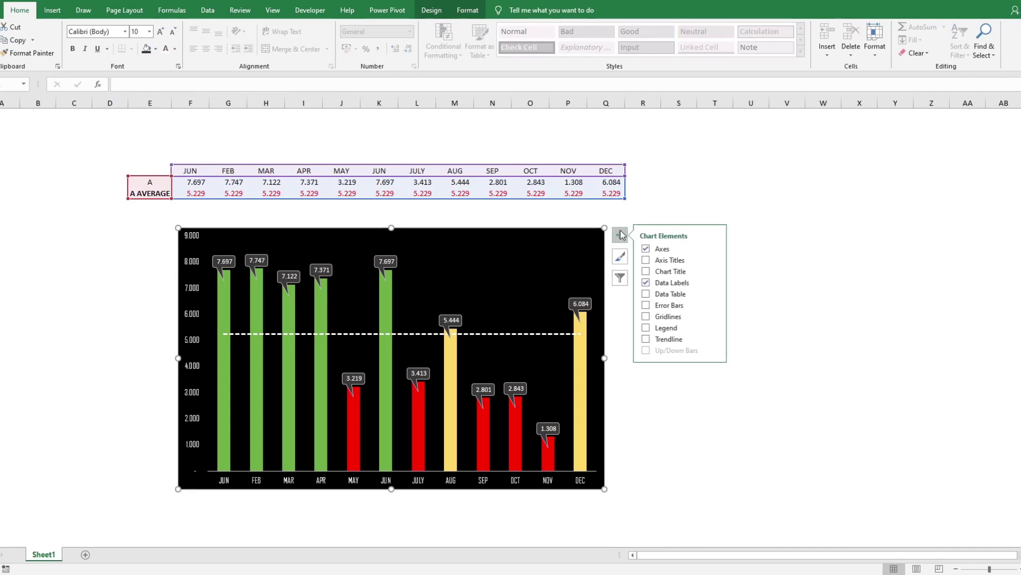
click(648, 339)
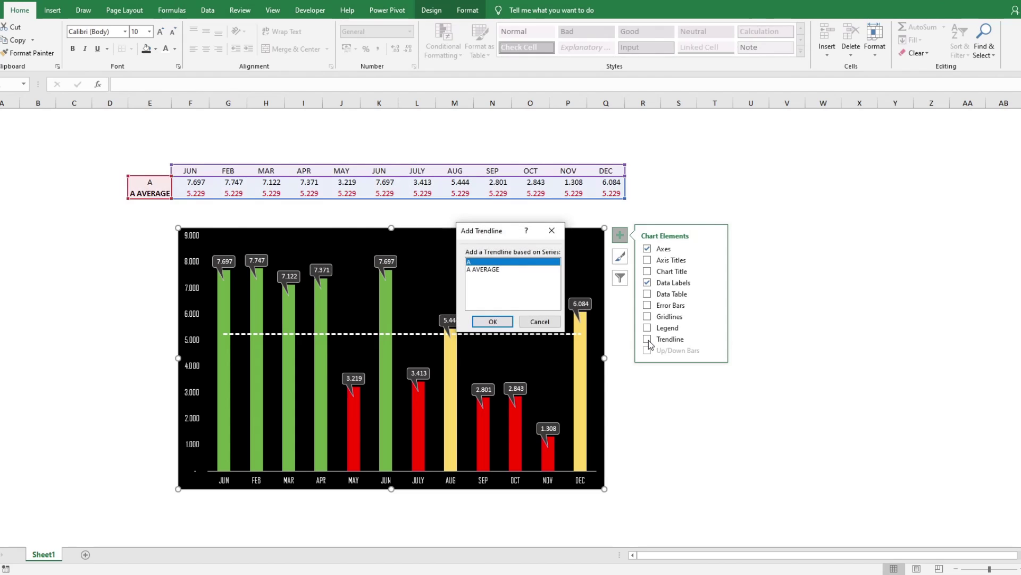
double_click(492, 262)
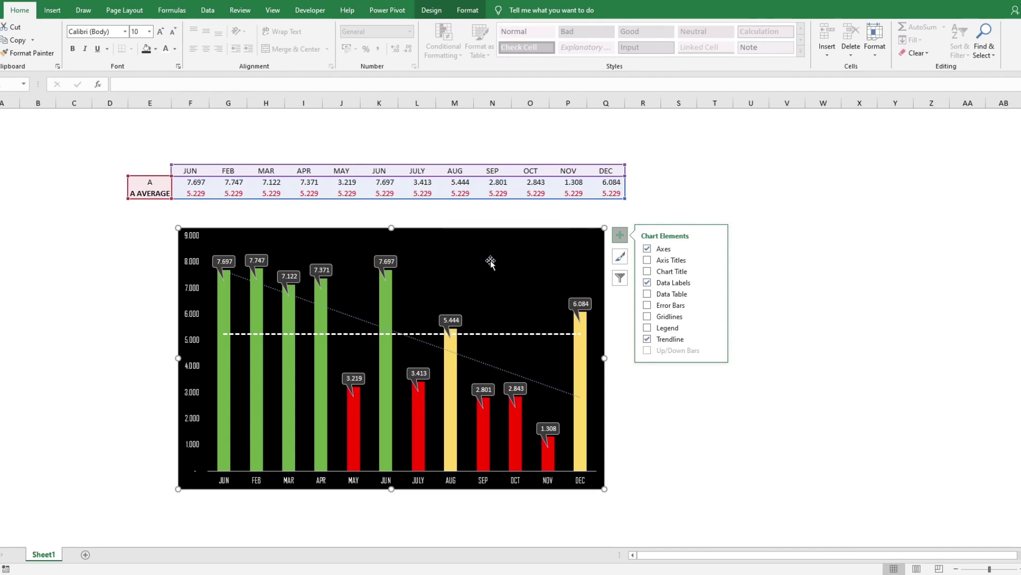
click(489, 363)
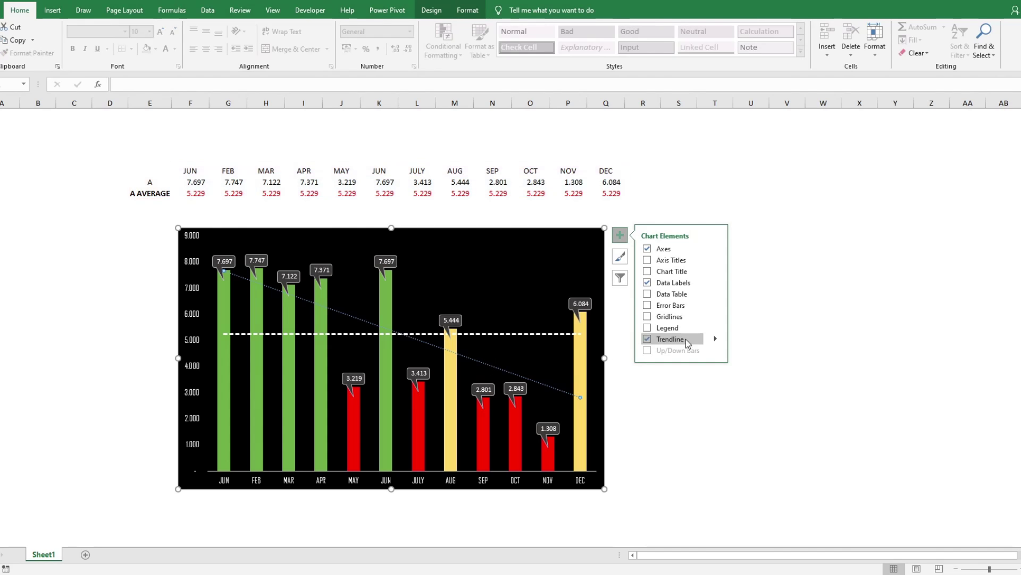
click(715, 339)
click(750, 283)
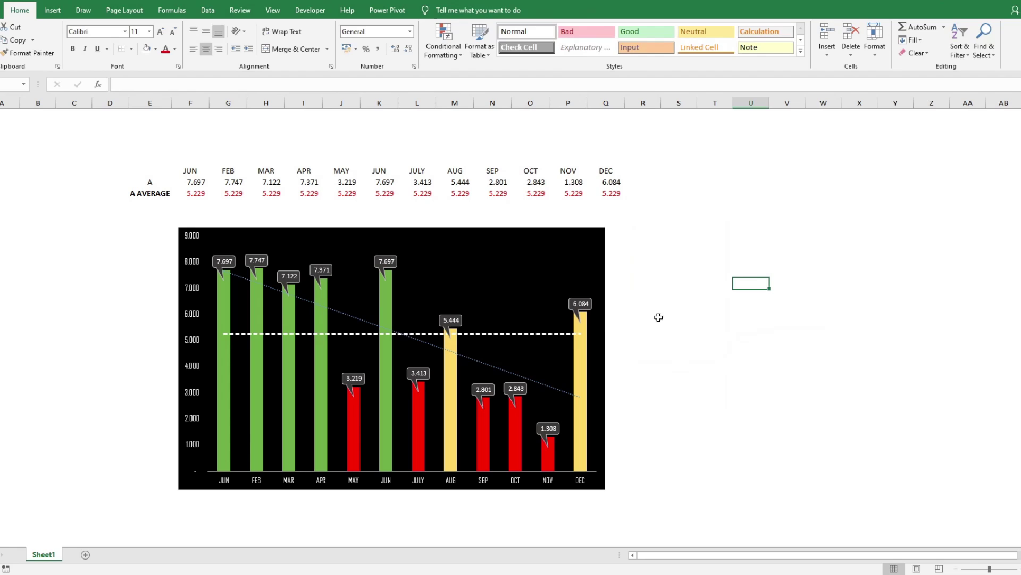
Compare the trendline types for series A, set it to Polynomial with order 2 and close the formatting pane
click(477, 361)
double_click(478, 359)
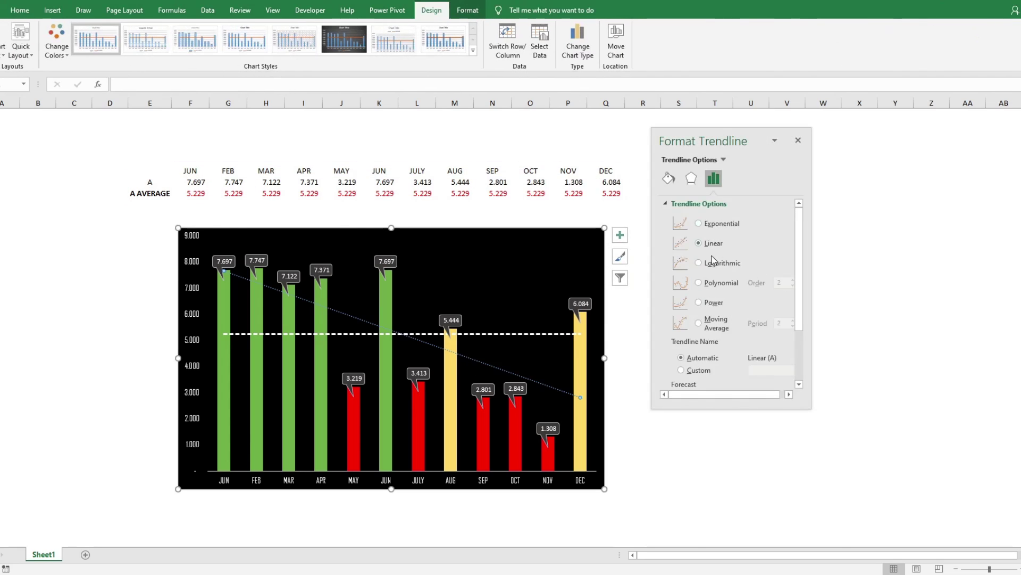
click(721, 224)
click(721, 245)
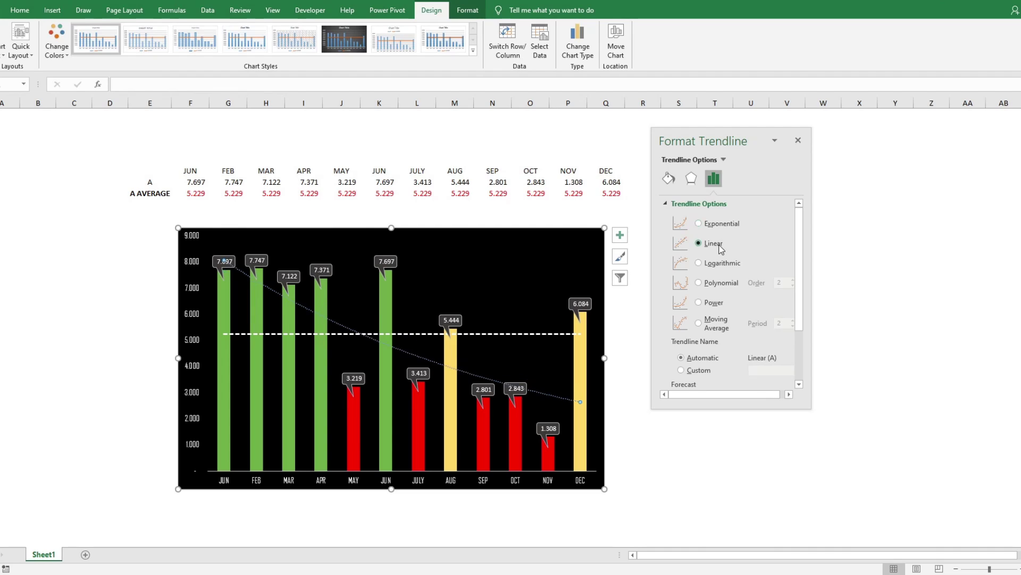
click(718, 264)
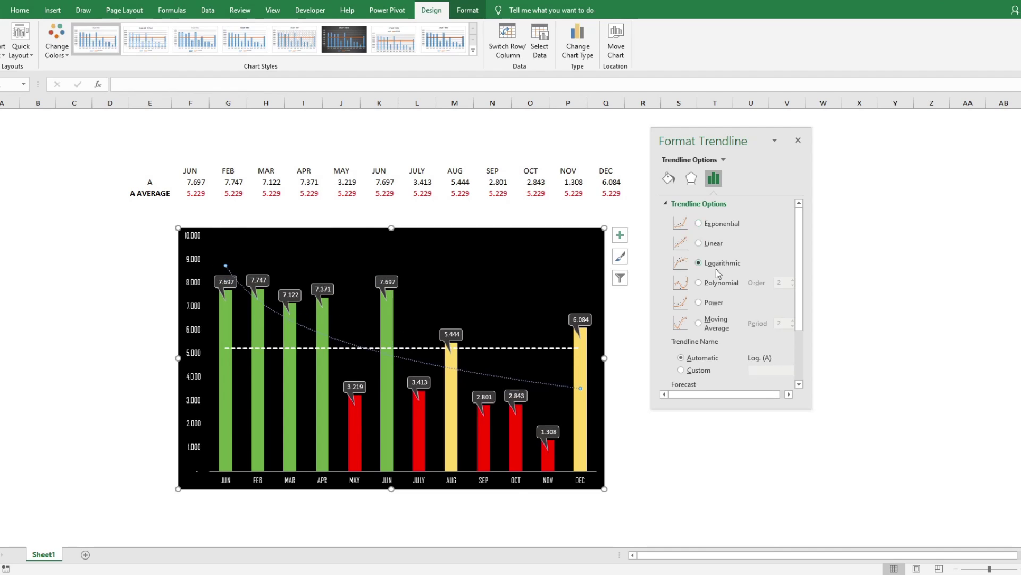
click(717, 283)
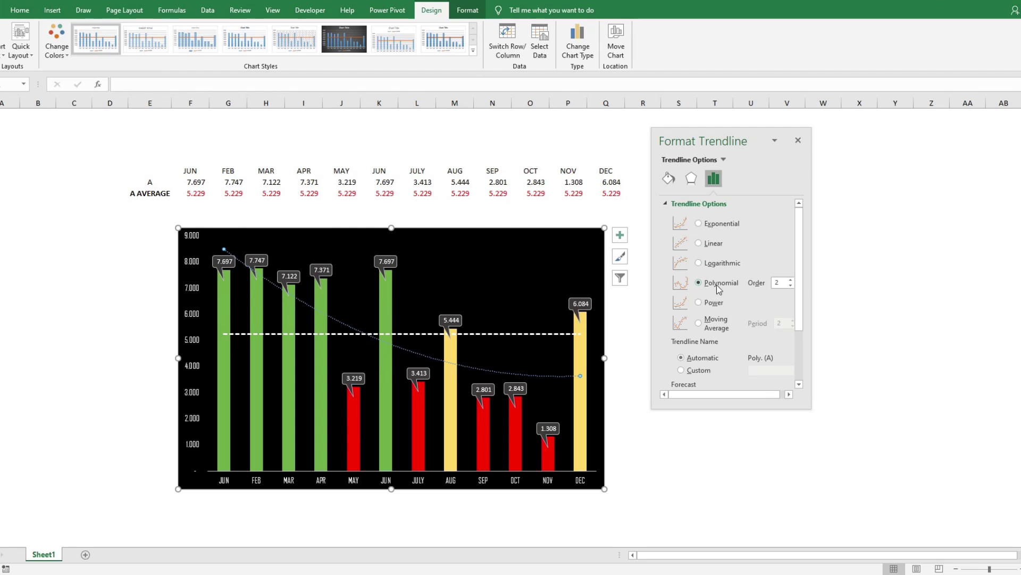
click(716, 303)
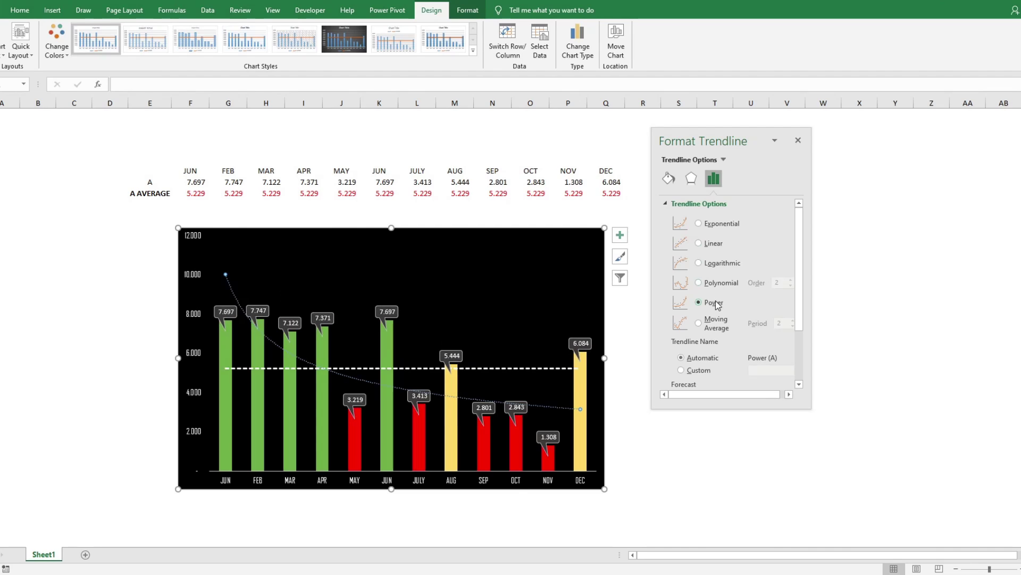
click(716, 325)
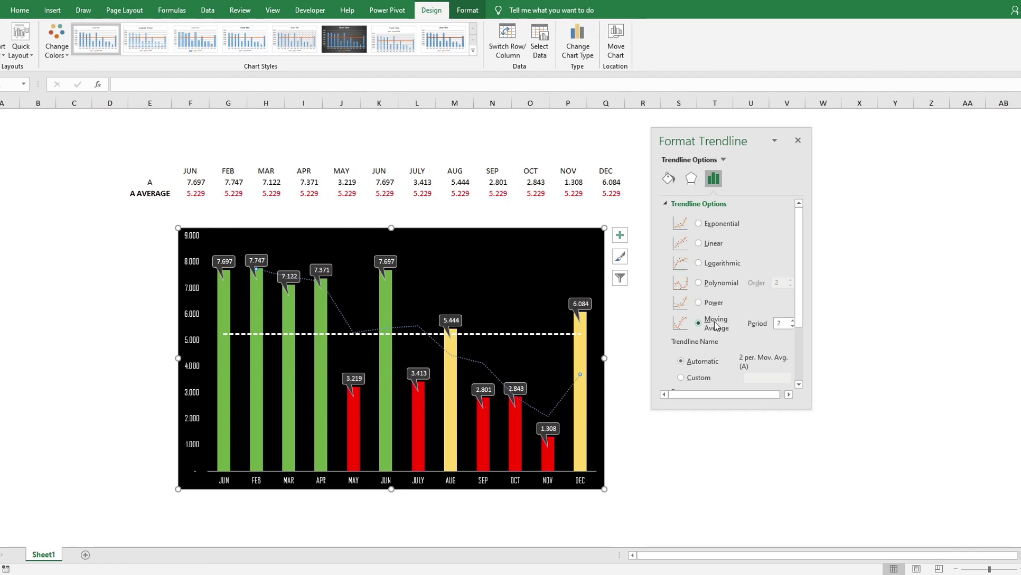
click(716, 303)
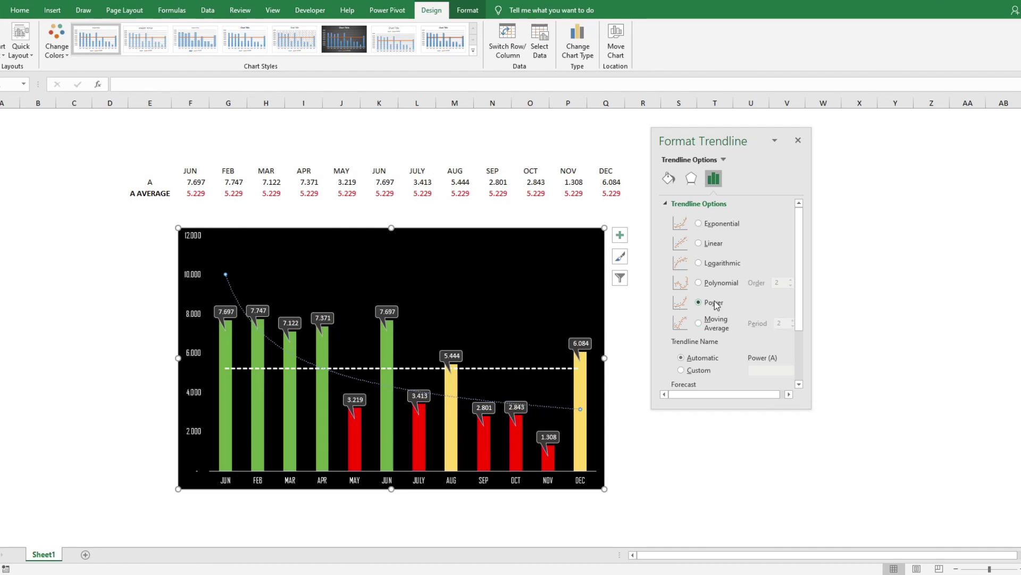
click(713, 283)
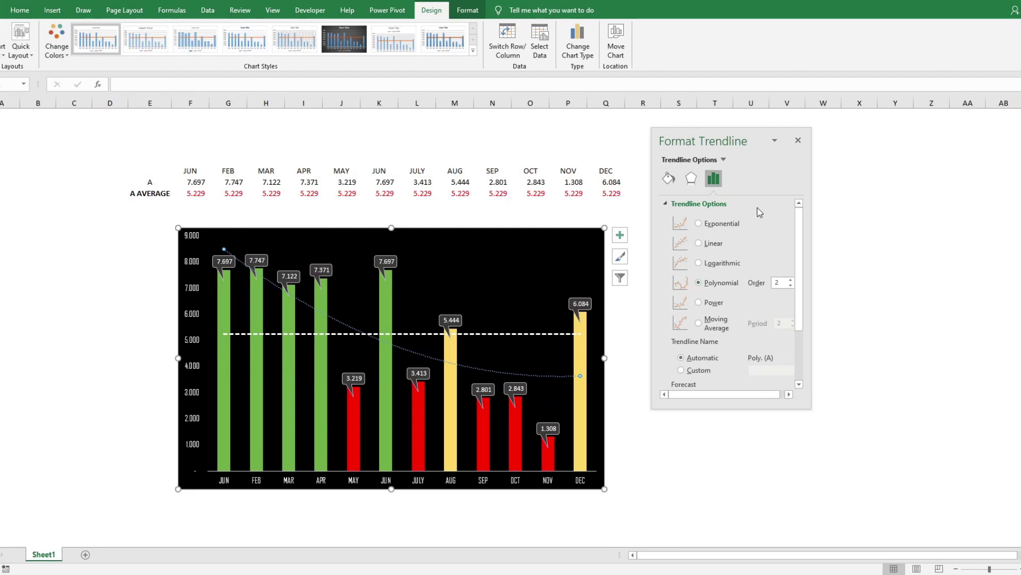
click(798, 142)
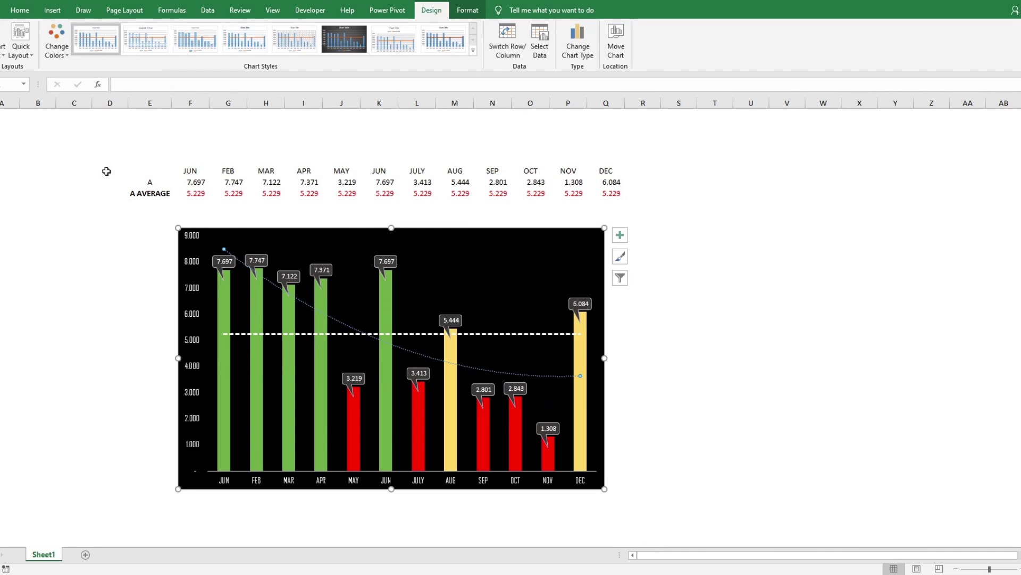
Format the polynomial trendline as a solid white line with a width of 2,5 pt
click(21, 12)
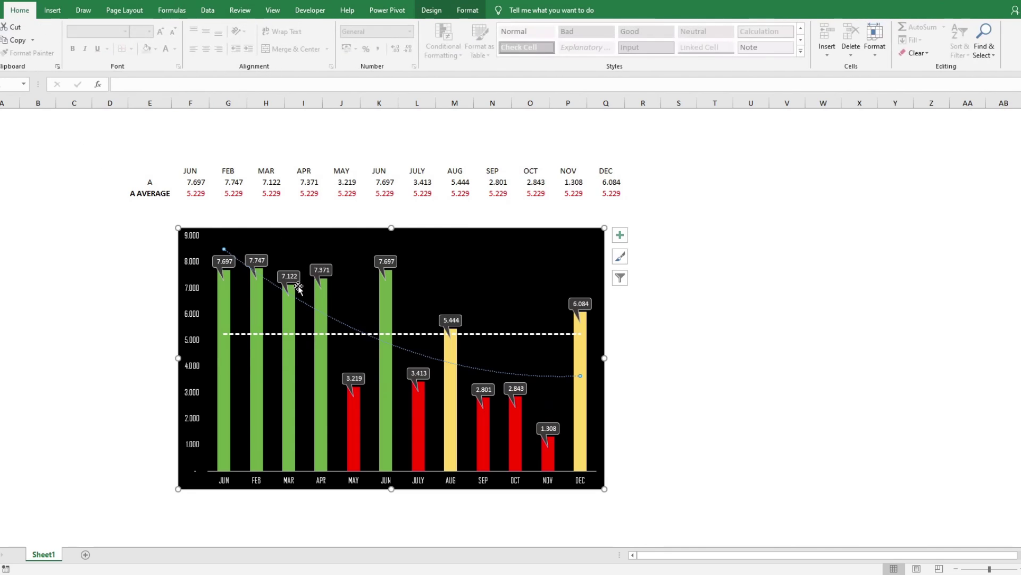
double_click(330, 319)
click(669, 178)
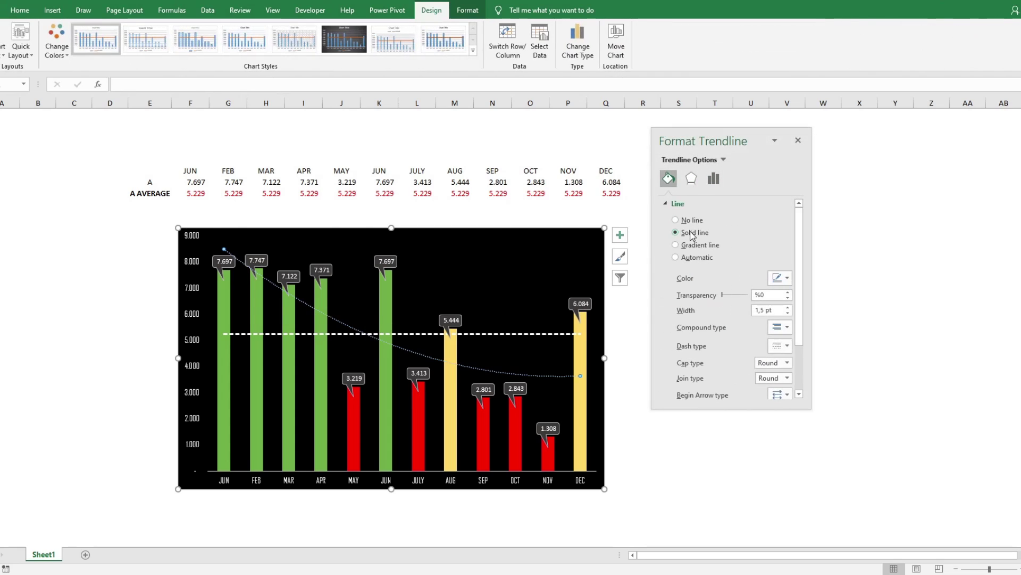
click(780, 277)
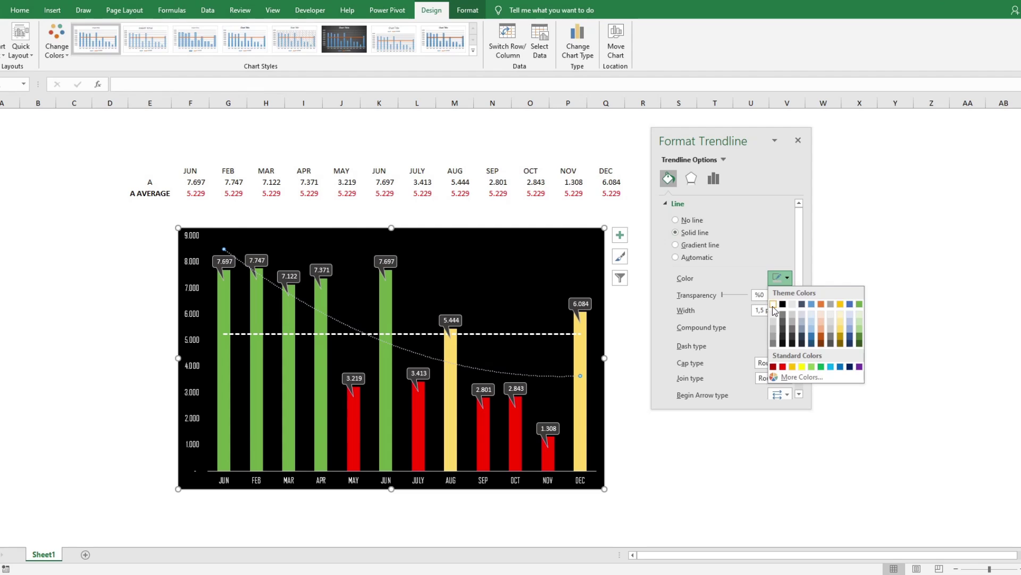
click(773, 305)
click(788, 308)
click(787, 307)
click(788, 308)
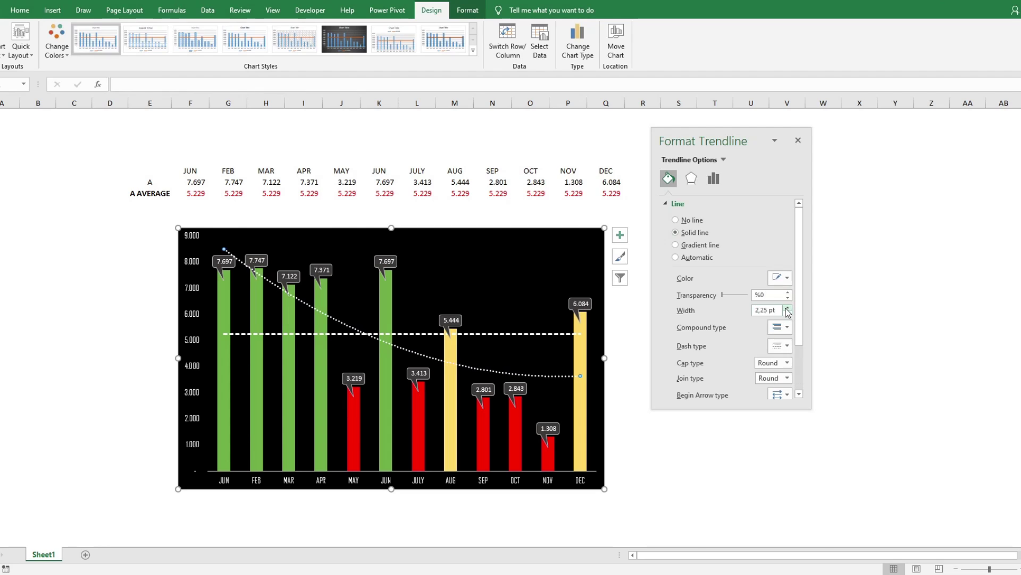
click(788, 307)
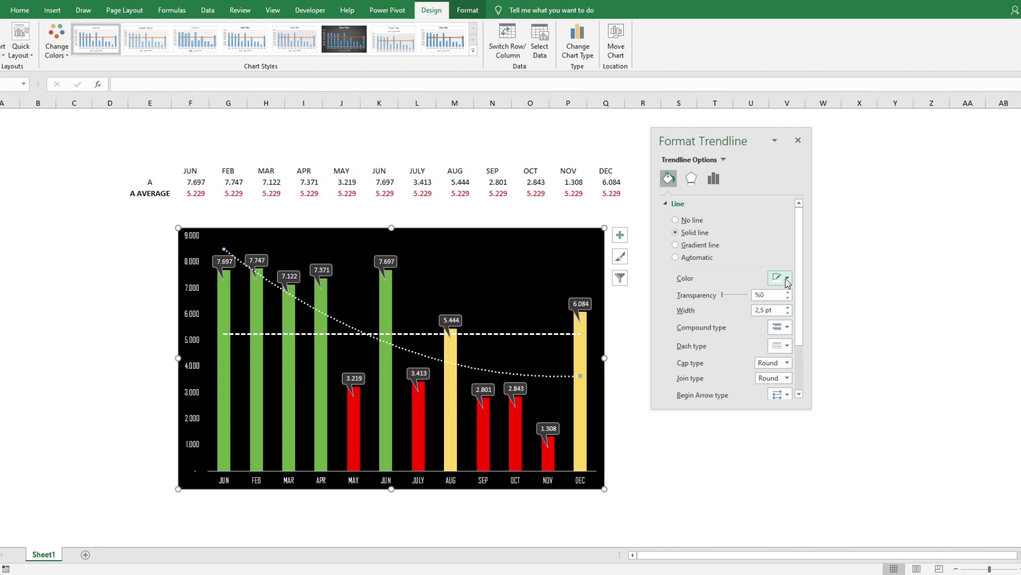
Give the trendline an open arrow at its end in the largest arrow size and close the formatting pane
scroll(798, 287, down, 3)
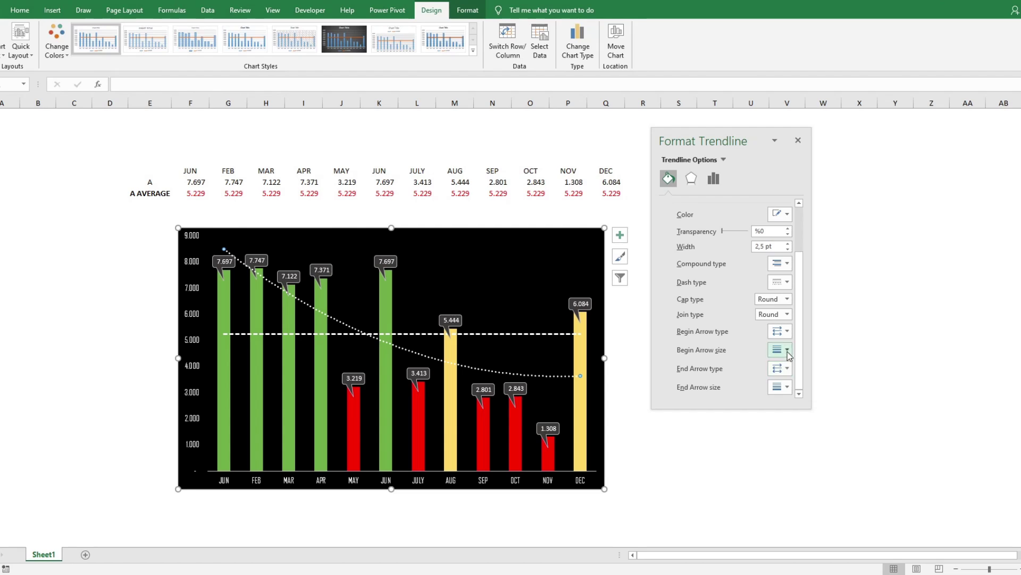
click(785, 369)
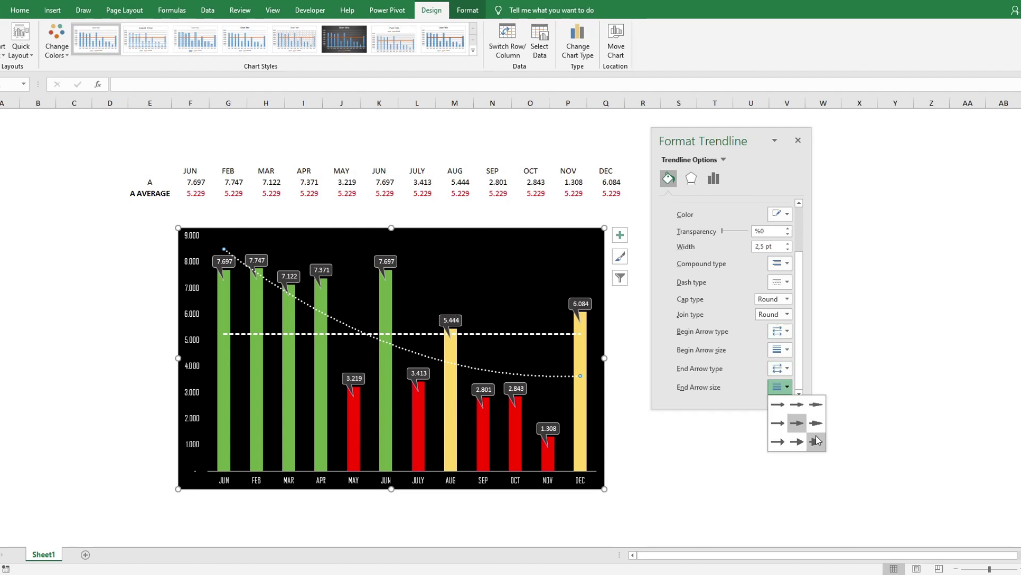
click(816, 438)
click(783, 370)
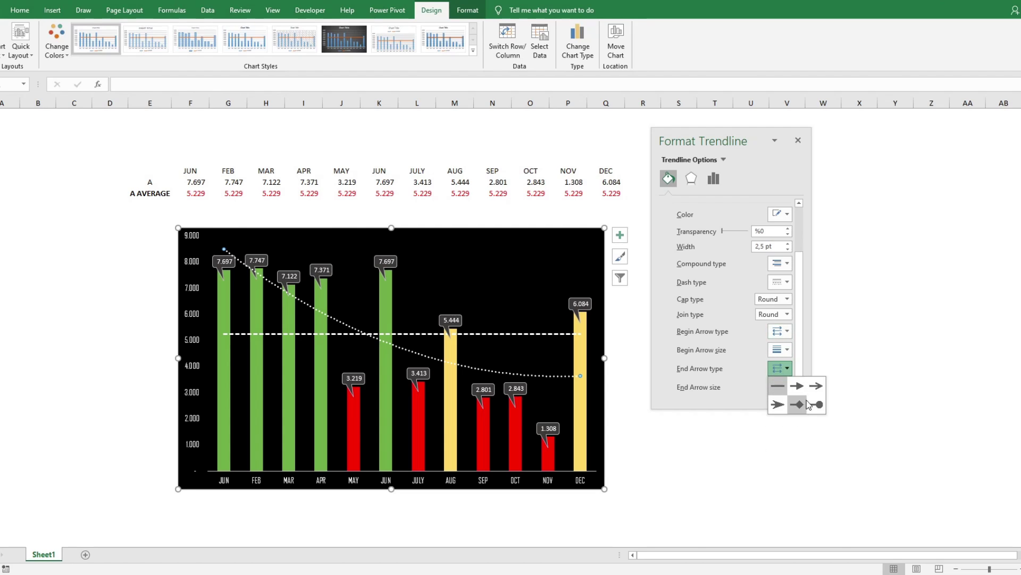
click(816, 384)
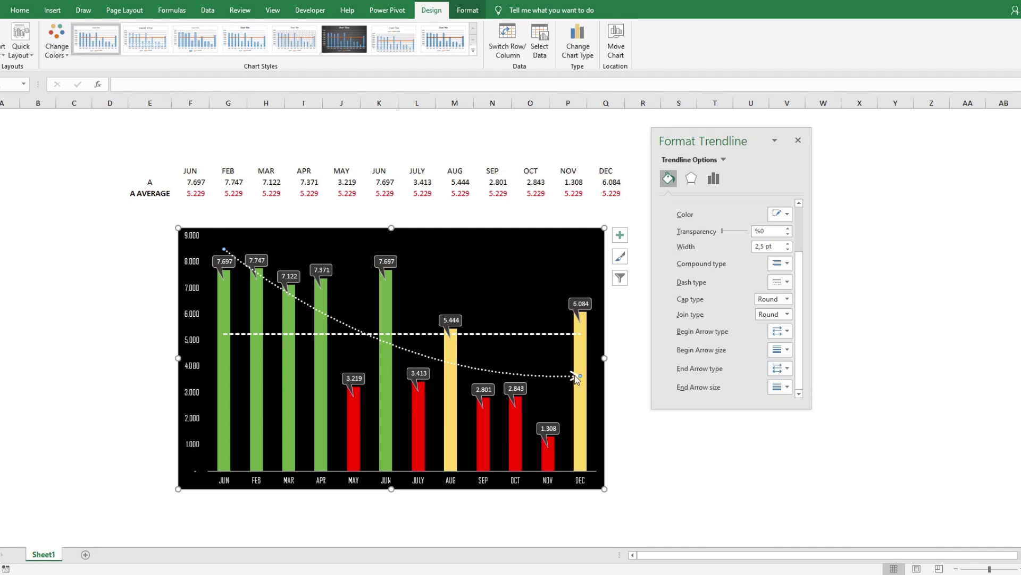
click(798, 139)
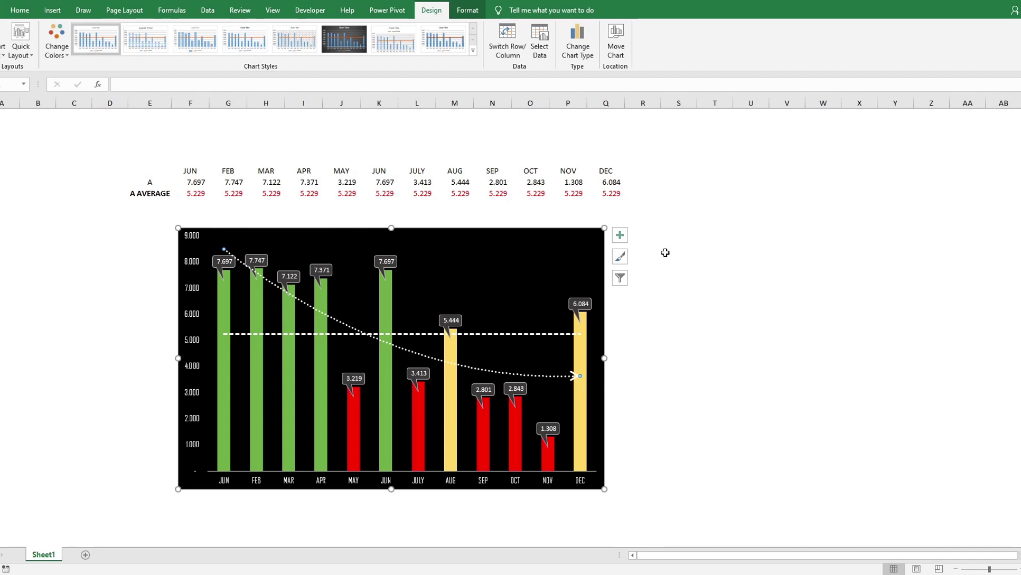
Enlarge the chart up and outward so it reaches the end of the DEC column just below the data table, then deselect it
click(666, 251)
click(643, 281)
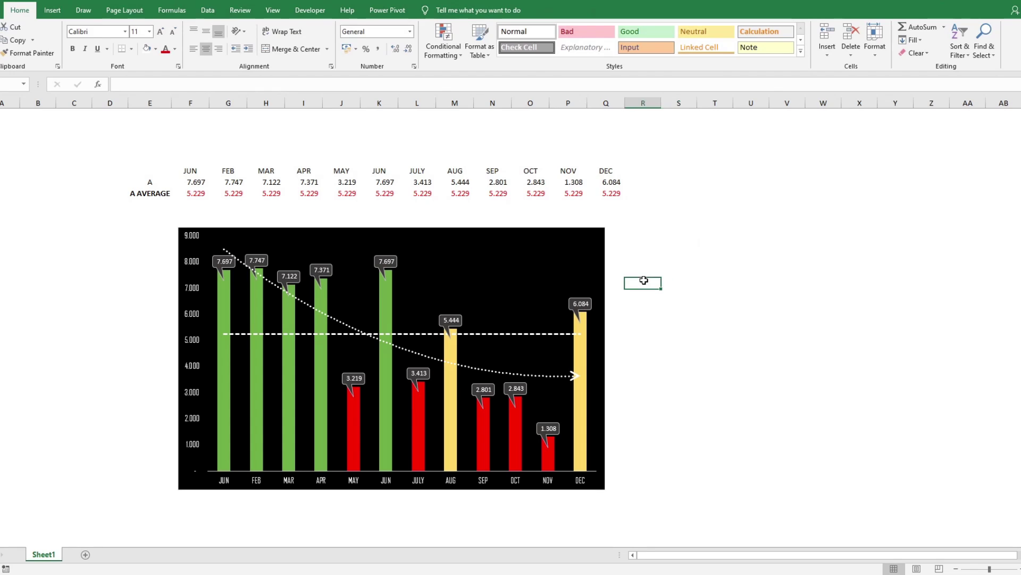
click(601, 229)
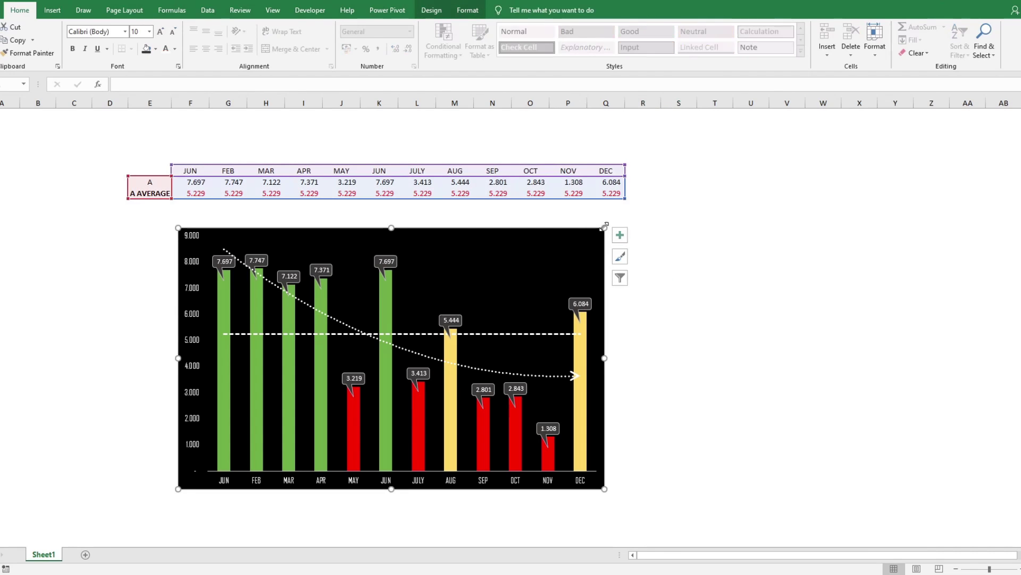
drag(605, 228, 622, 211)
click(688, 194)
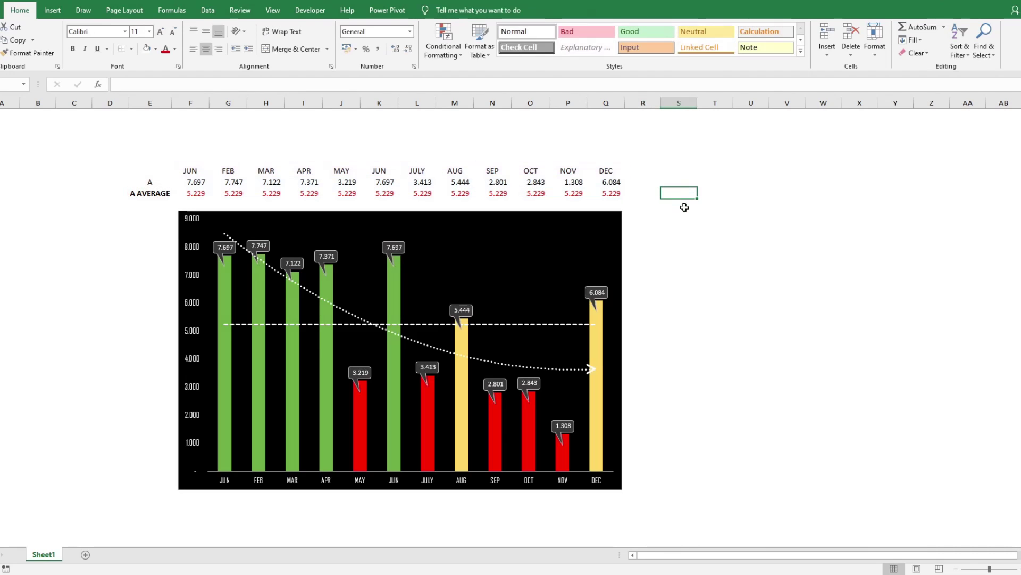